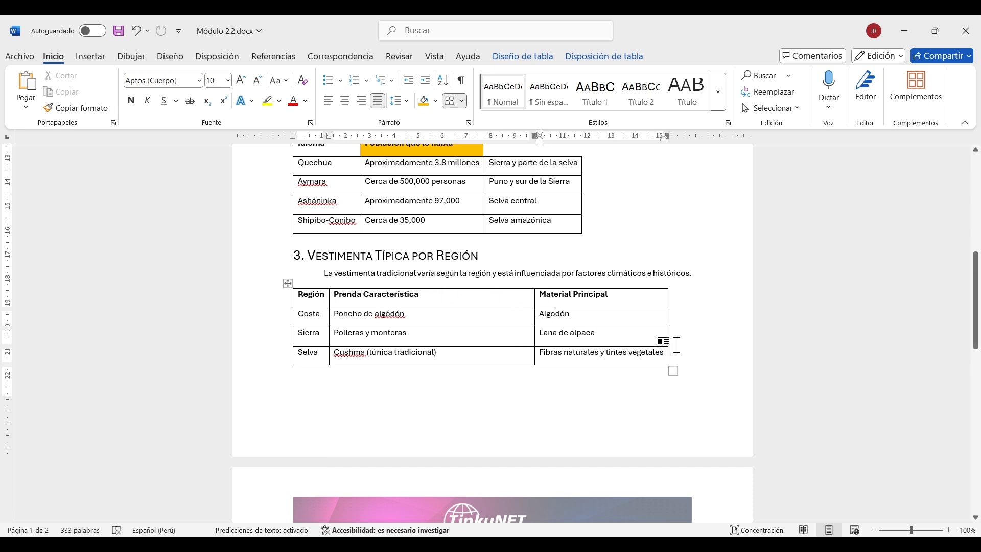
- Insert four empty rows below the Selva row of the Vestimenta Típica por Región table
{"action": "left_click", "coordinate": [655, 358]}
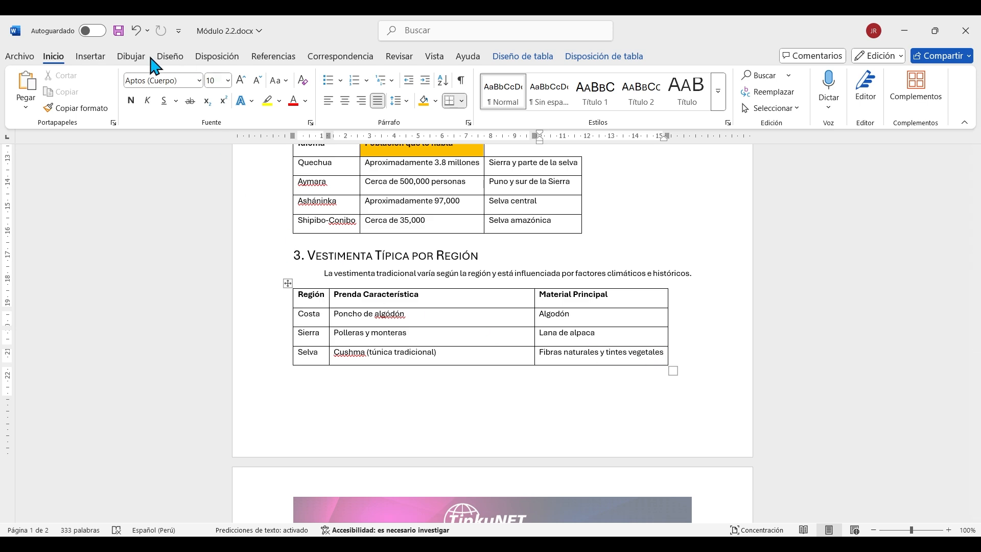
{"action": "left_click", "coordinate": [100, 56]}
{"action": "left_click", "coordinate": [514, 58]}
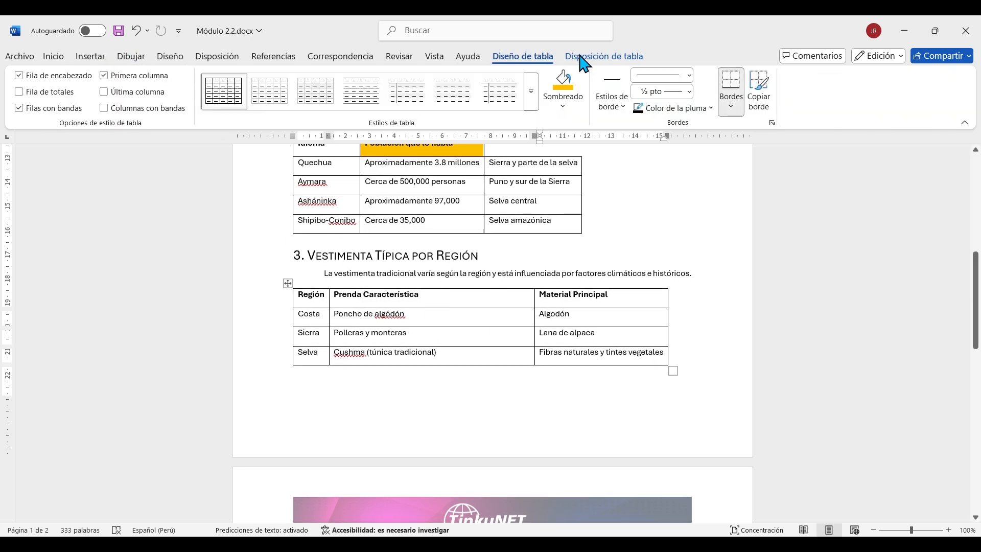
{"action": "left_click", "coordinate": [592, 59]}
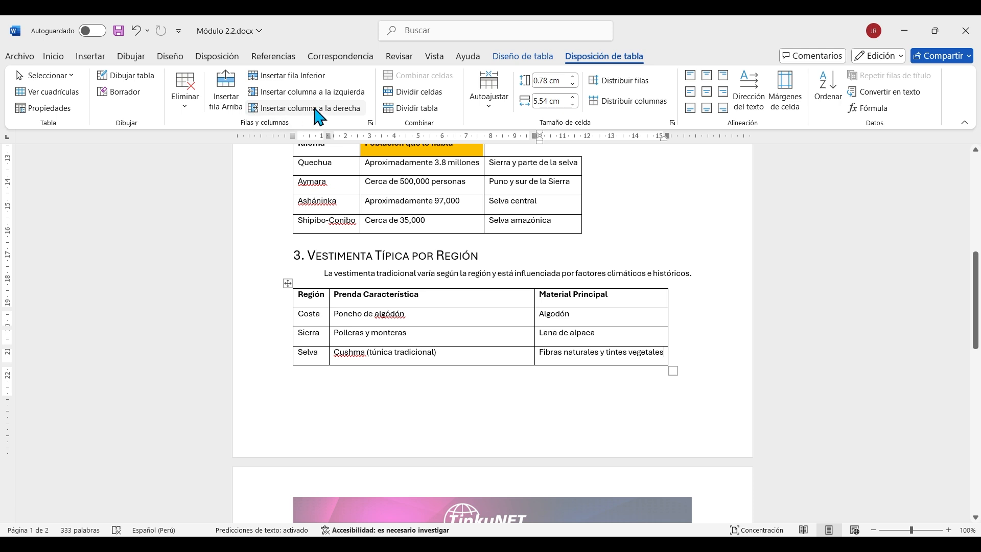
{"action": "left_click", "coordinate": [306, 77]}
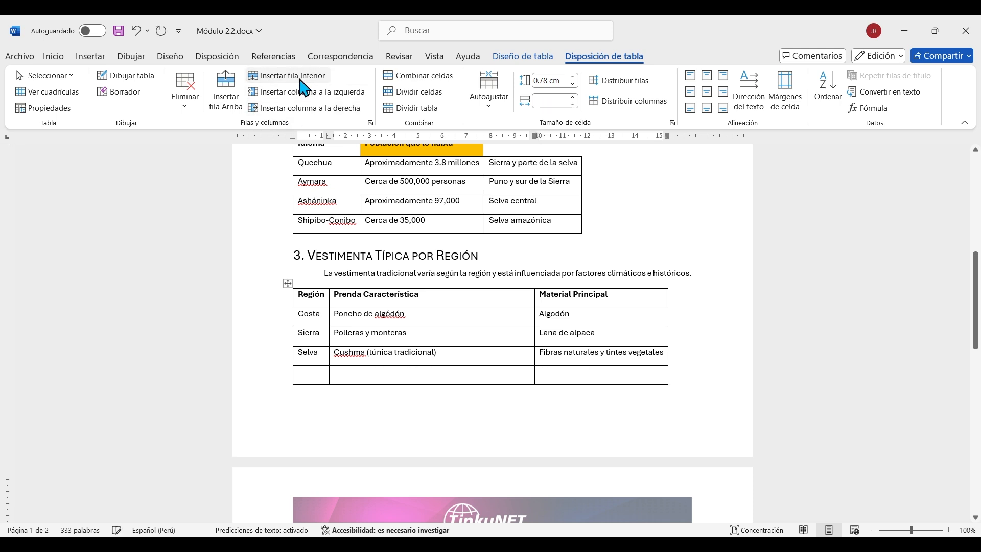
- Set the Región, Prenda Característica and Material Principal row to repeat as the header row on each page of the table
{"action": "scroll", "coordinate": [337, 165], "scroll_direction": "down", "scroll_amount": 3}
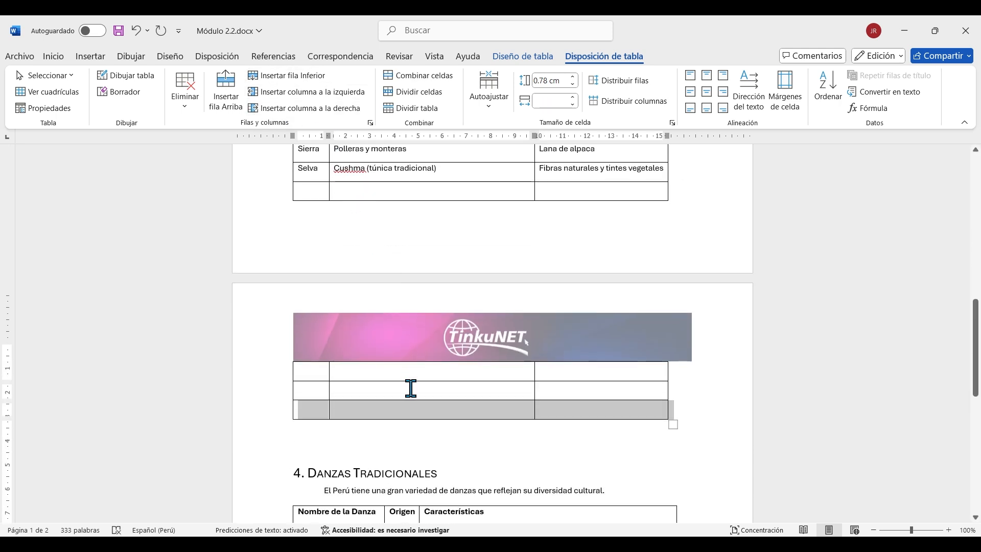
{"action": "left_click", "coordinate": [409, 389]}
{"action": "scroll", "coordinate": [410, 390], "scroll_direction": "up", "scroll_amount": 1}
{"action": "scroll", "coordinate": [416, 398], "scroll_direction": "up", "scroll_amount": 3}
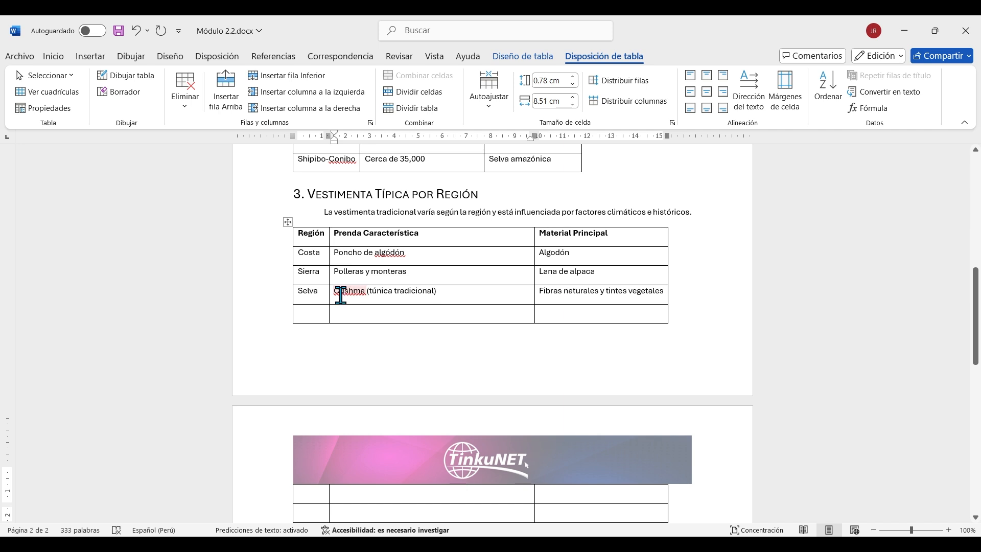
{"action": "scroll", "coordinate": [363, 296], "scroll_direction": "down", "scroll_amount": 3}
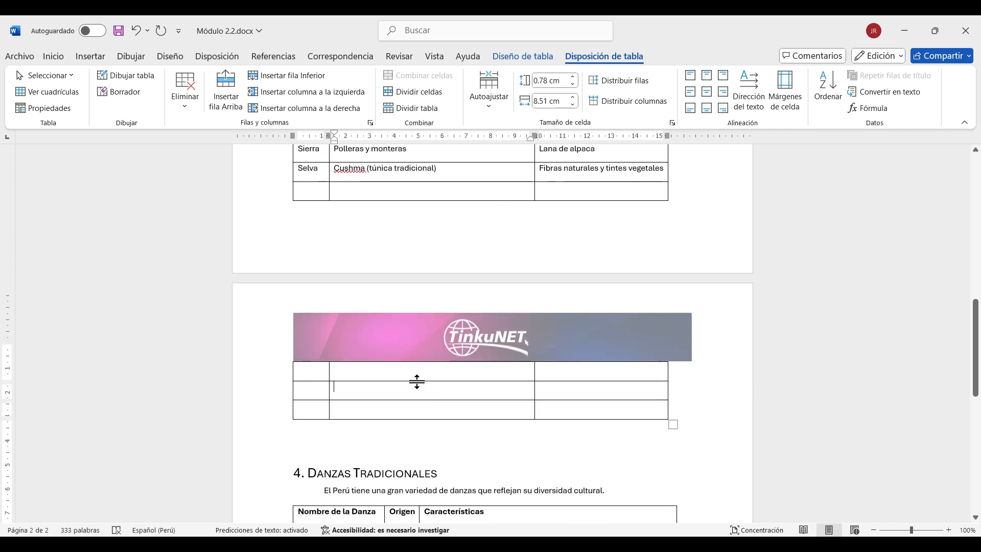
{"action": "scroll", "coordinate": [421, 383], "scroll_direction": "up", "scroll_amount": 3}
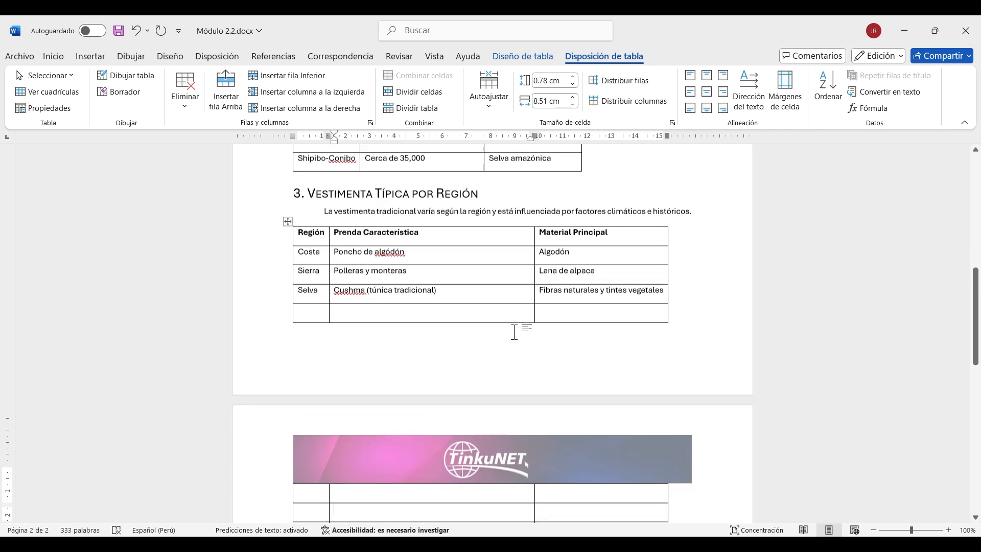
{"action": "left_click_drag", "start_coordinate": [639, 238], "coordinate": [306, 233]}
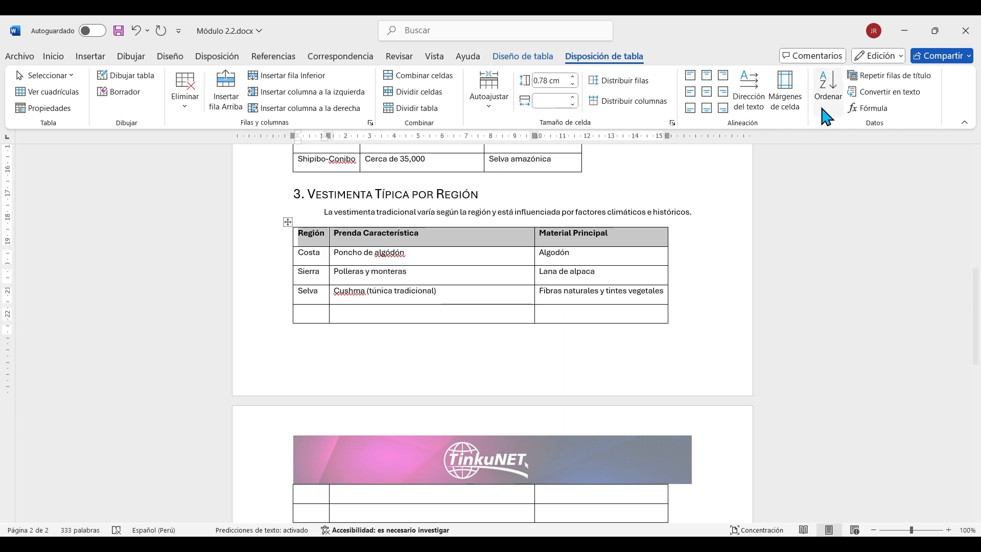
{"action": "left_click", "coordinate": [882, 85]}
{"action": "scroll", "coordinate": [736, 232], "scroll_direction": "down", "scroll_amount": 5}
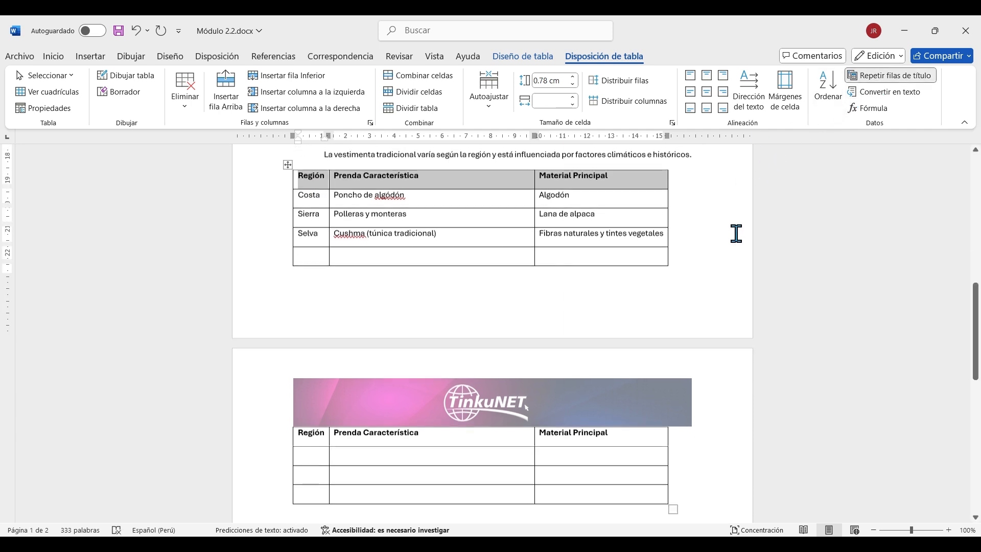
- Try to select the text in the repeated header cells of the clothing table on the second page
{"action": "left_click", "coordinate": [407, 382]}
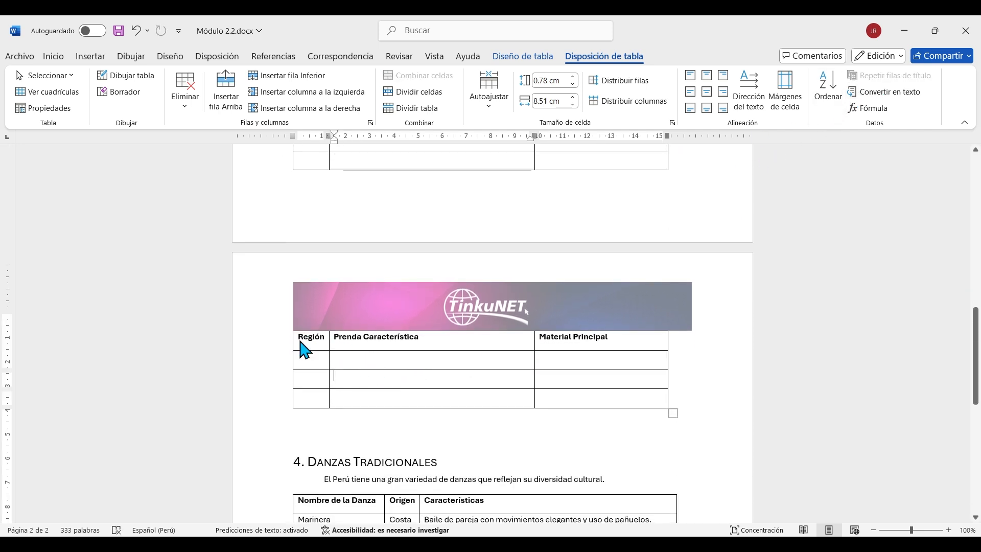
{"action": "left_click_drag", "start_coordinate": [301, 340], "coordinate": [409, 340]}
{"action": "left_click", "coordinate": [574, 339]}
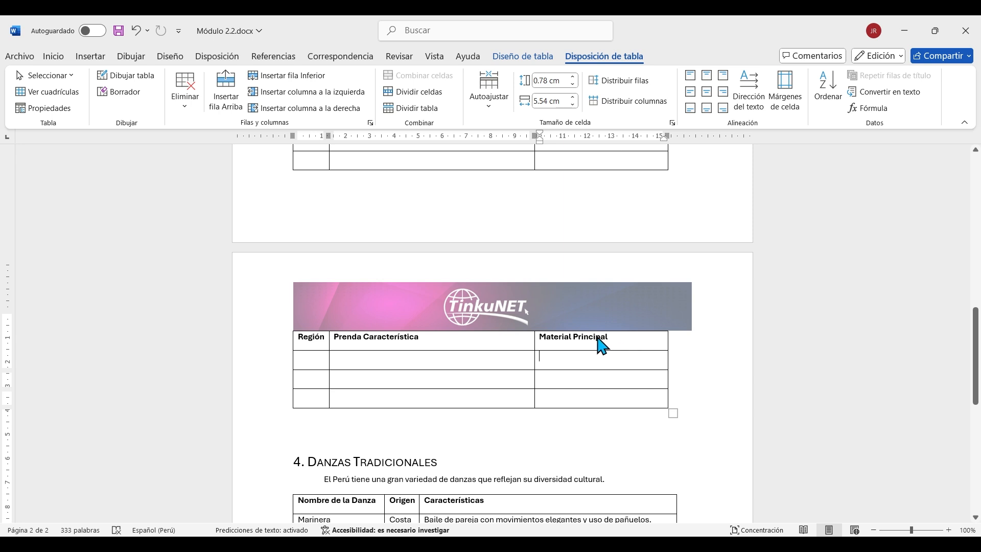
{"action": "left_click", "coordinate": [392, 341]}
{"action": "double_click", "coordinate": [367, 339]}
{"action": "double_click", "coordinate": [363, 340]}
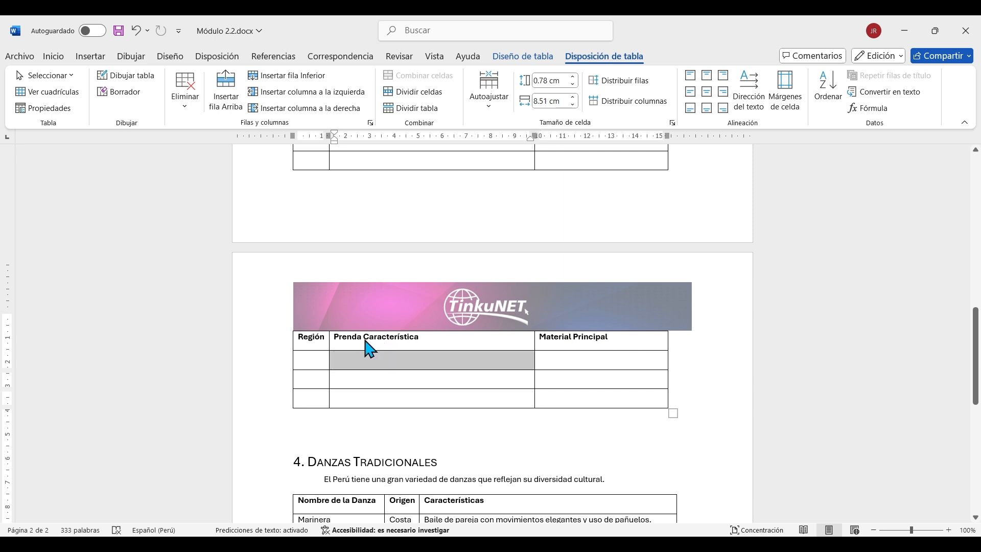
{"action": "left_click", "coordinate": [352, 340]}
- Select the original header row on the first page and compare it with the repeated one on the second page
{"action": "scroll", "coordinate": [440, 344], "scroll_direction": "up", "scroll_amount": 6}
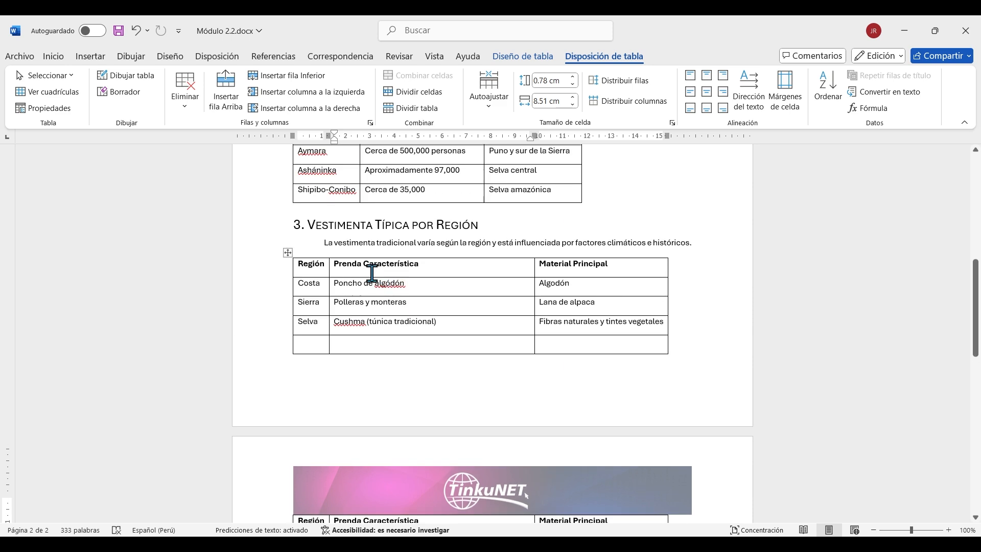
{"action": "left_click_drag", "start_coordinate": [300, 267], "coordinate": [607, 265]}
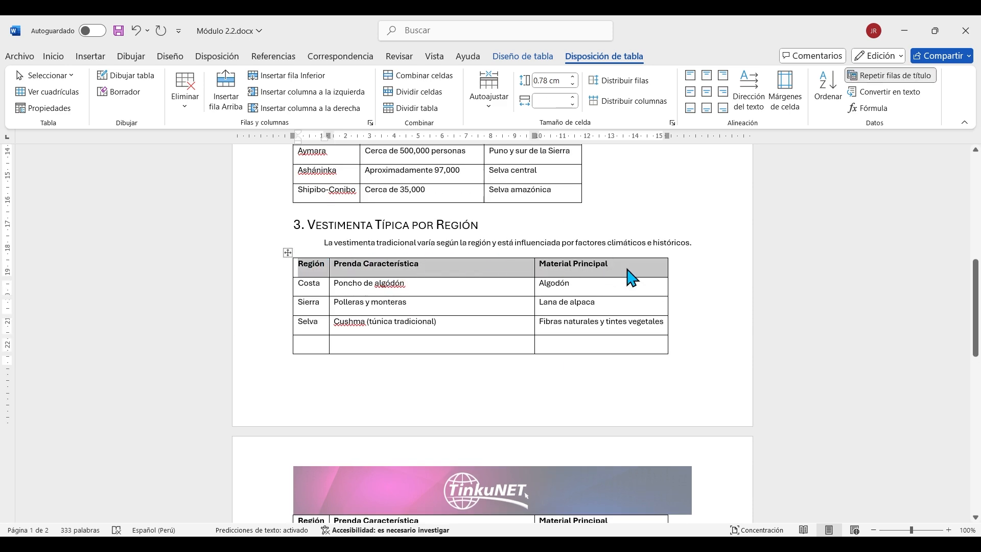
{"action": "left_click", "coordinate": [619, 267]}
{"action": "scroll", "coordinate": [588, 279], "scroll_direction": "down", "scroll_amount": 4}
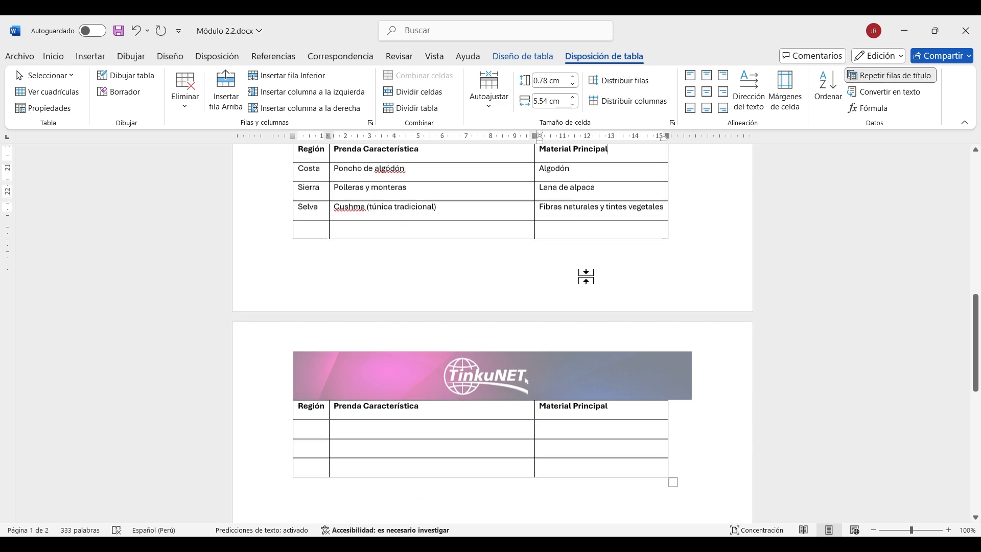
{"action": "scroll", "coordinate": [514, 391], "scroll_direction": "up", "scroll_amount": 1}
- Reduce the width of the Danzas Tradicionales table to about 6.5 cm in its table properties
{"action": "scroll", "coordinate": [498, 385], "scroll_direction": "down", "scroll_amount": 3}
{"action": "scroll", "coordinate": [498, 386], "scroll_direction": "down", "scroll_amount": 3}
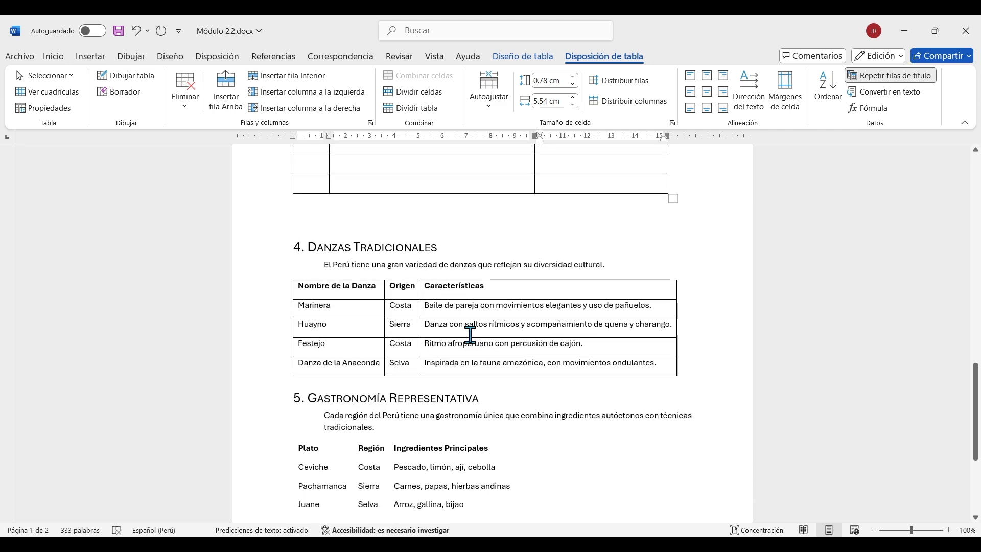
{"action": "left_click", "coordinate": [469, 324]}
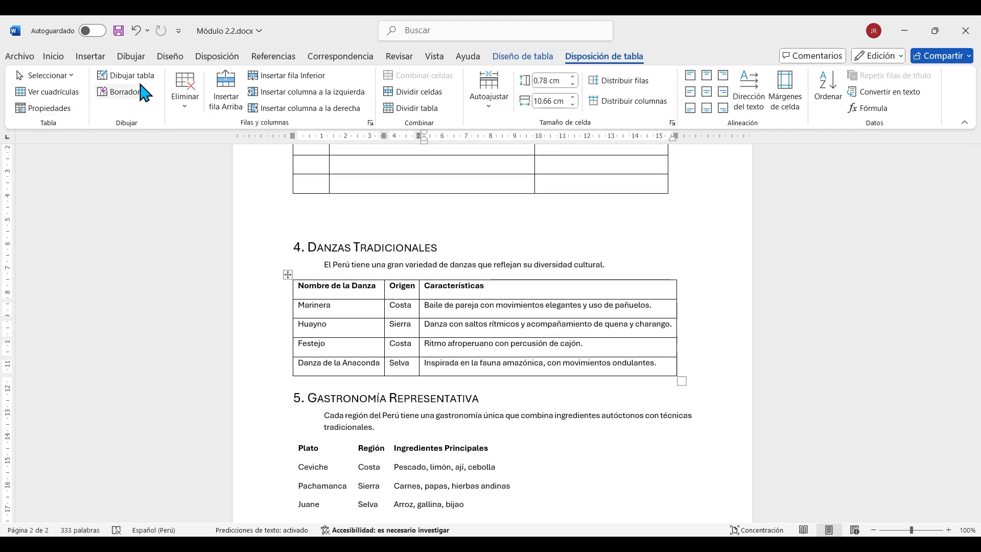
{"action": "left_click", "coordinate": [47, 109]}
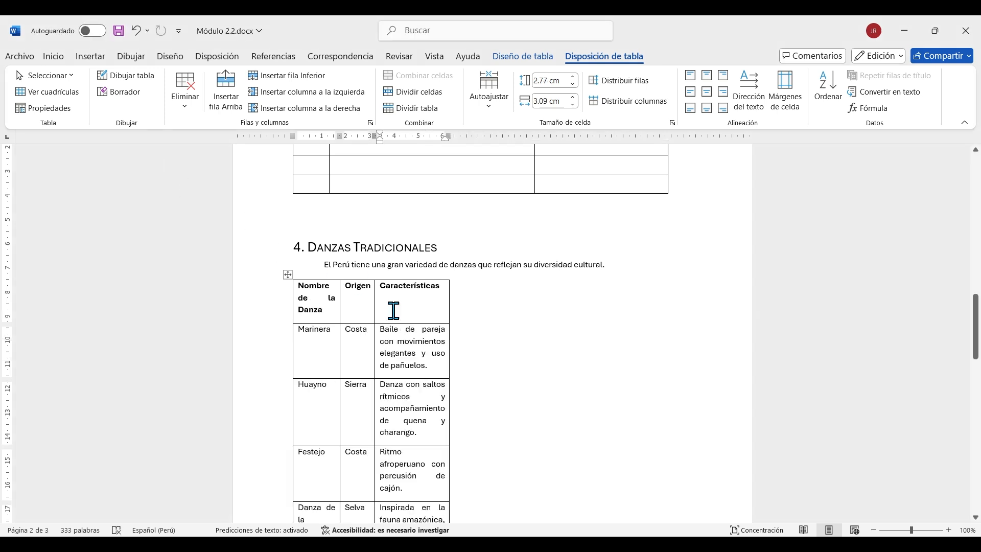
- Add spacing between the cells of the Danzas Tradicionales table through its table properties
{"action": "scroll", "coordinate": [394, 310], "scroll_direction": "down", "scroll_amount": 3}
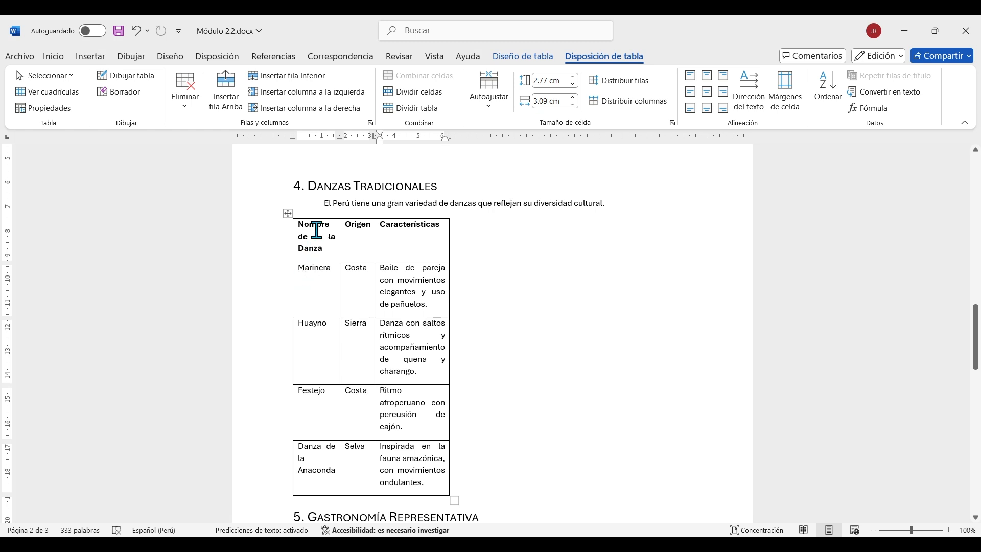
{"action": "left_click", "coordinate": [58, 109]}
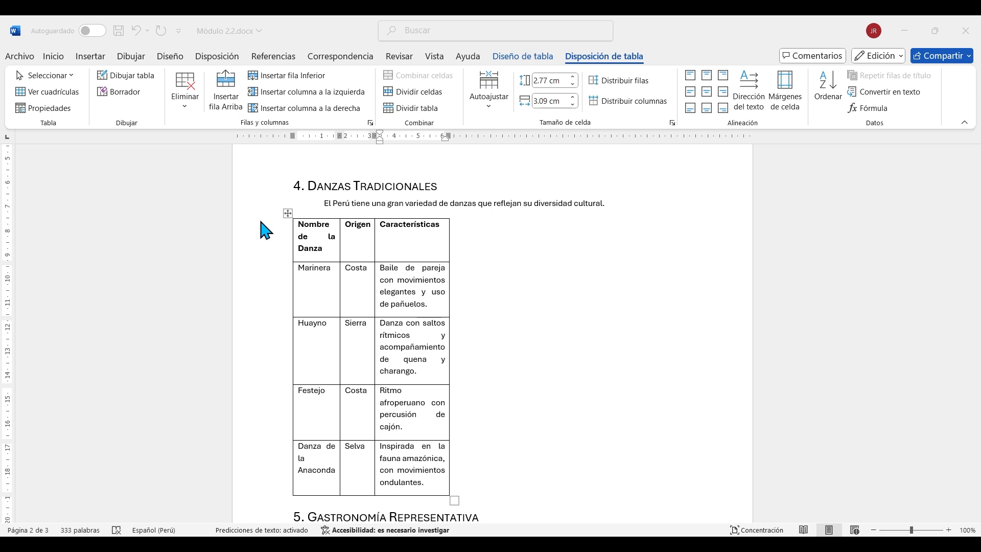
{"action": "left_click", "coordinate": [200, 416]}
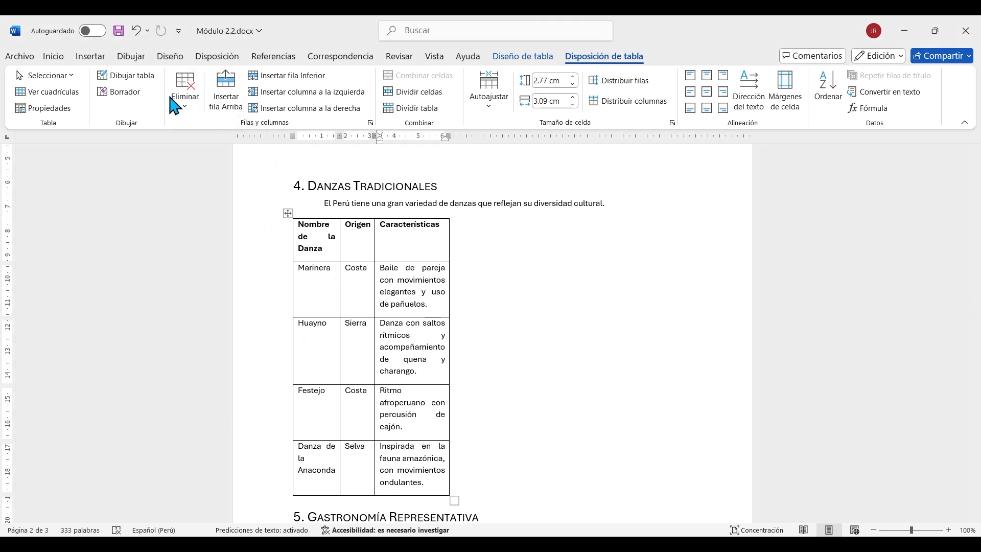
{"action": "left_click", "coordinate": [60, 115]}
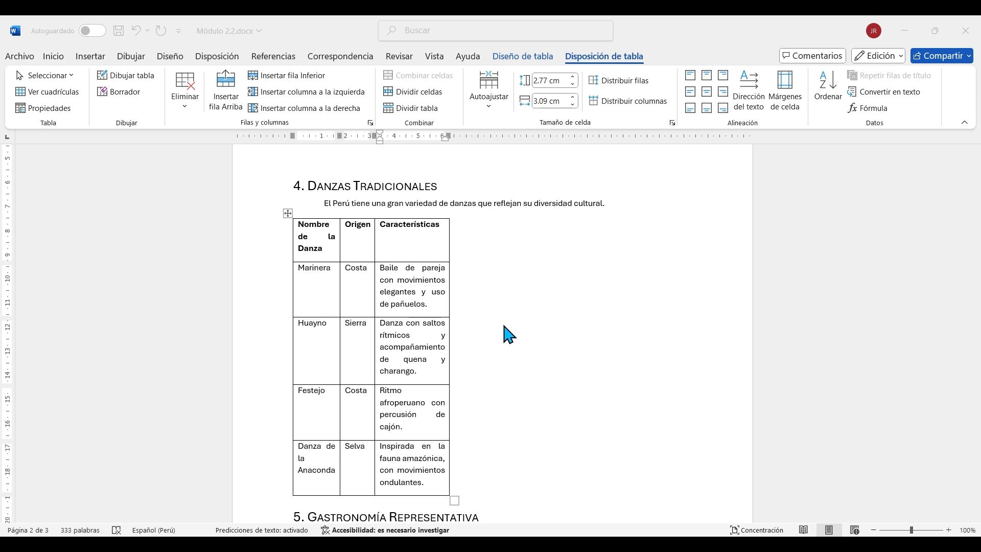
{"action": "left_click", "coordinate": [528, 396]}
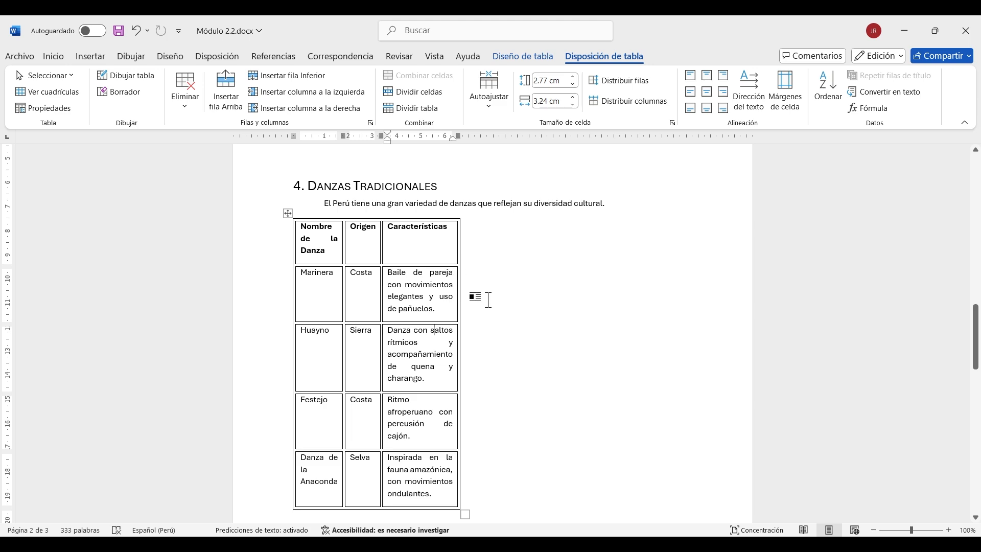
- Insert a page break before the heading "5. Gastronomía Representativa"
{"action": "scroll", "coordinate": [489, 300], "scroll_direction": "down", "scroll_amount": 7}
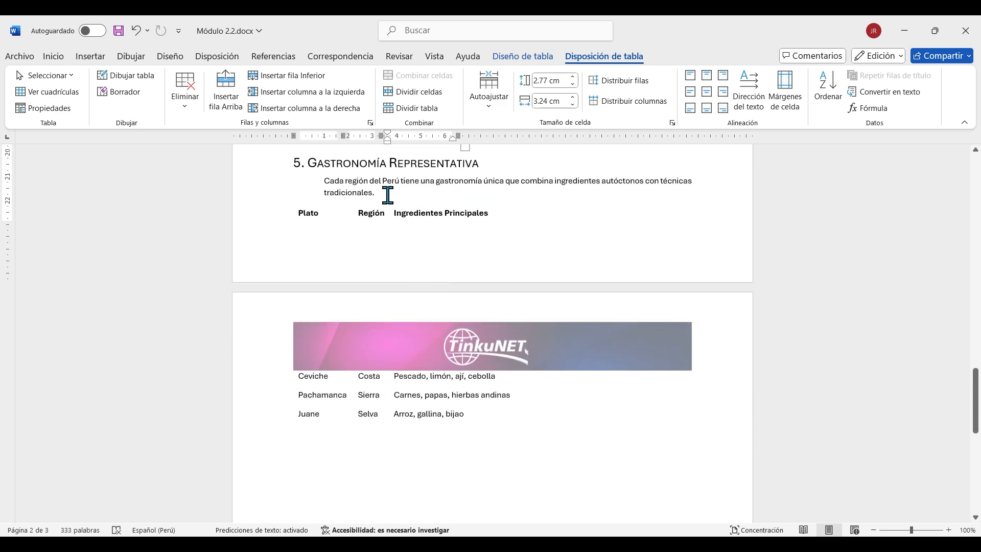
{"action": "scroll", "coordinate": [421, 178], "scroll_direction": "up", "scroll_amount": 1}
{"action": "left_click", "coordinate": [507, 183]}
{"action": "left_click", "coordinate": [508, 165]}
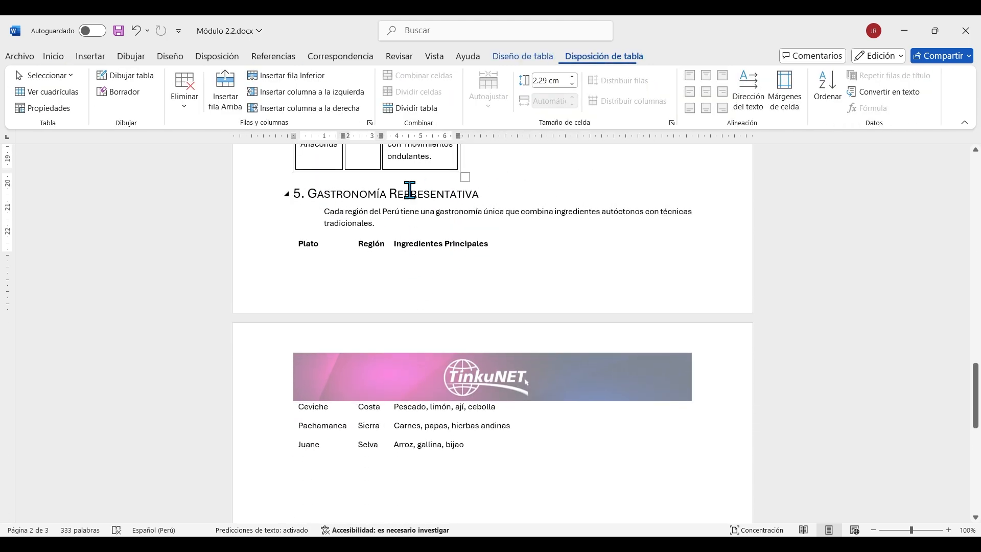
{"action": "left_click", "coordinate": [515, 186]}
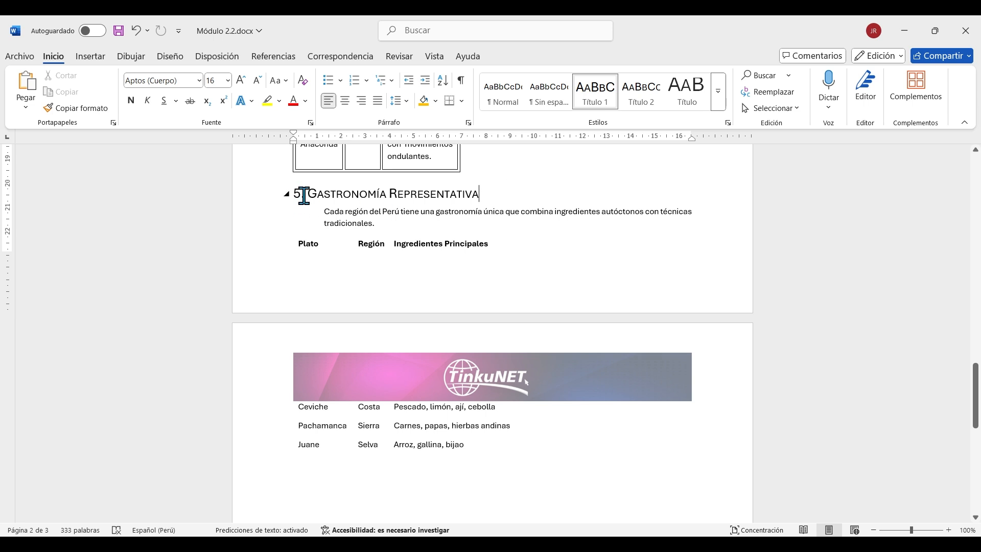
{"action": "key", "text": "ctrl+Return"}
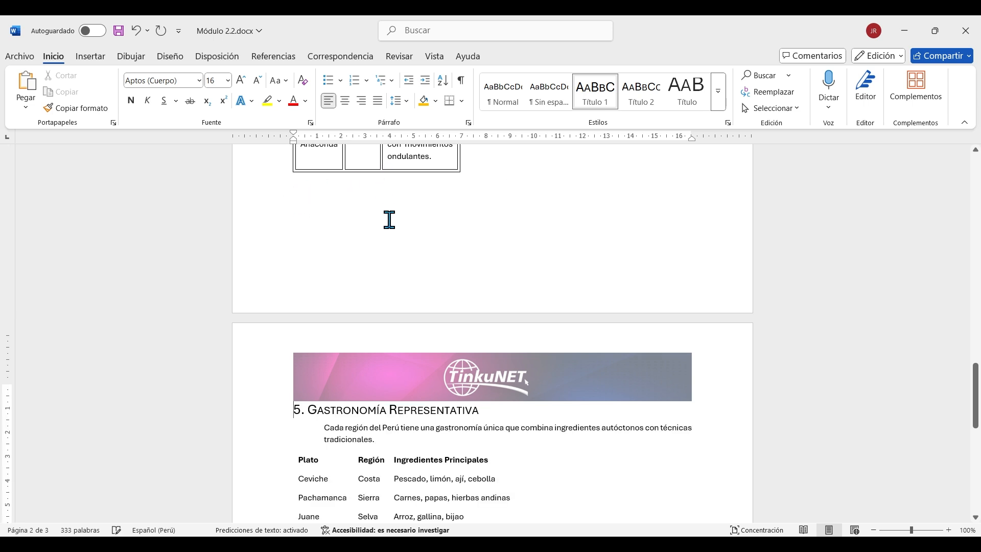
- Examine the aligned plain text of dishes, regions and ingredients under the Gastronomía Representativa heading
{"action": "scroll", "coordinate": [389, 220], "scroll_direction": "down", "scroll_amount": 4}
{"action": "left_click", "coordinate": [466, 317]}
{"action": "left_click_drag", "start_coordinate": [479, 333], "coordinate": [302, 285]}
{"action": "left_click", "coordinate": [363, 313]}
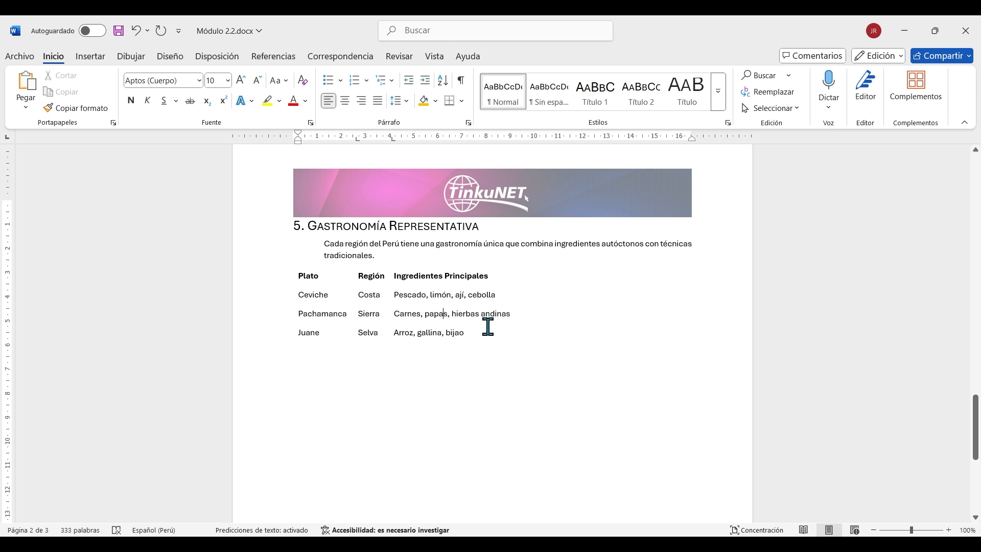
{"action": "left_click_drag", "start_coordinate": [474, 331], "coordinate": [287, 282]}
{"action": "left_click", "coordinate": [356, 287]}
{"action": "left_click", "coordinate": [328, 279]}
{"action": "scroll", "coordinate": [409, 299], "scroll_direction": "up", "scroll_amount": 1}
{"action": "left_click_drag", "start_coordinate": [328, 325], "coordinate": [358, 343]}
{"action": "left_click", "coordinate": [331, 364]}
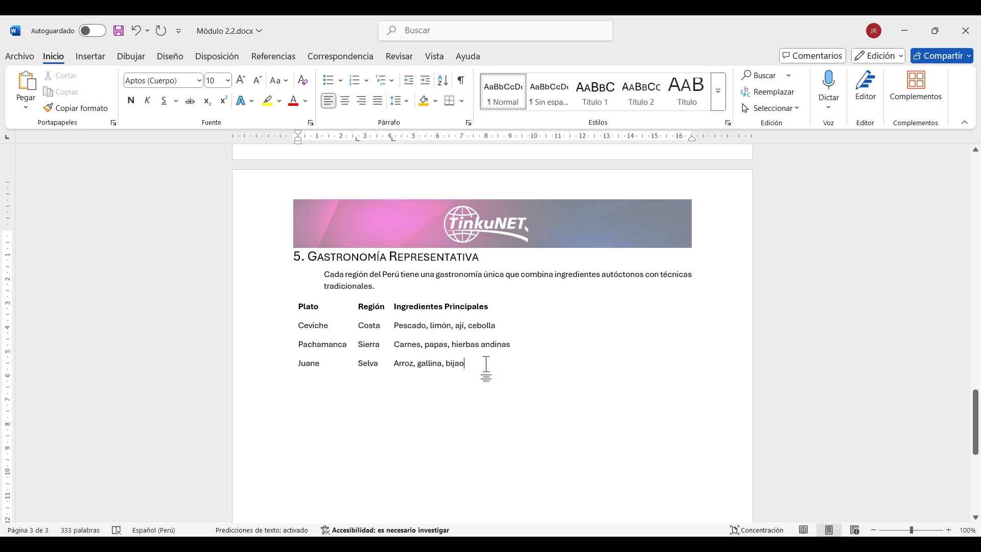
- Convert the Plato, Región and Ingredientes Principales text lines under section 5 into a three-column table
{"action": "left_click_drag", "start_coordinate": [486, 364], "coordinate": [299, 313]}
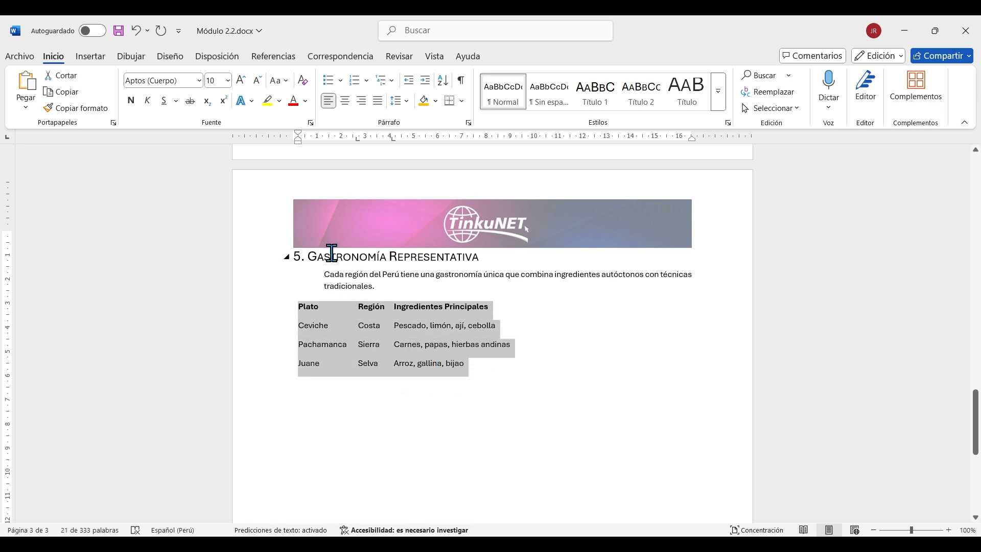
{"action": "left_click", "coordinate": [97, 58]}
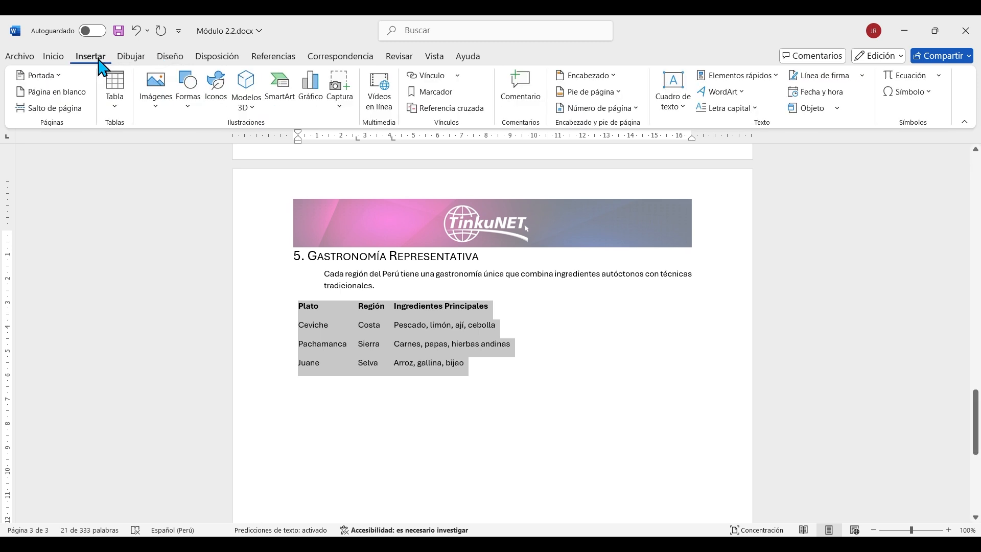
{"action": "left_click", "coordinate": [114, 105]}
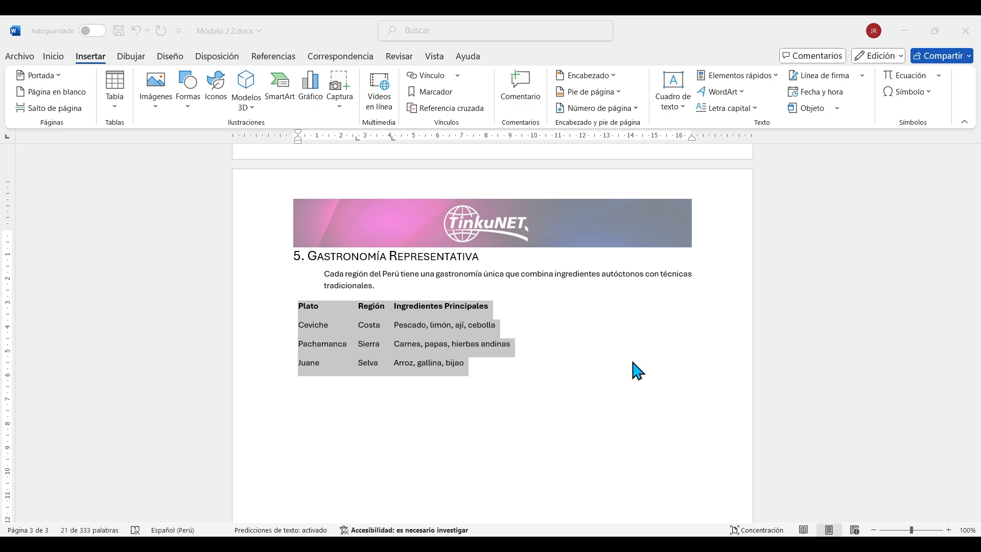
{"action": "left_click", "coordinate": [669, 386]}
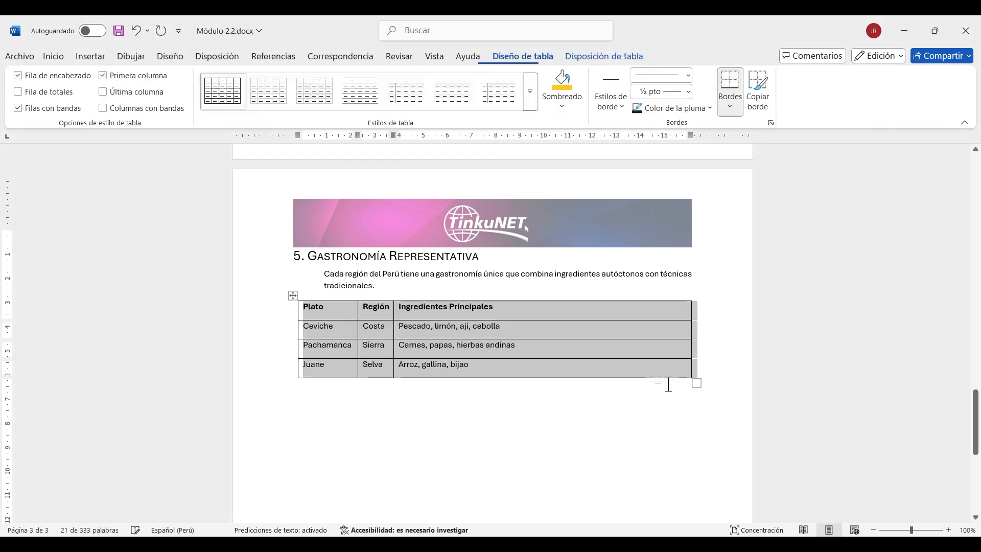
{"action": "left_click", "coordinate": [506, 347]}
{"action": "left_click", "coordinate": [509, 369]}
{"action": "left_click_drag", "start_coordinate": [509, 369], "coordinate": [304, 313]}
{"action": "left_click", "coordinate": [403, 290]}
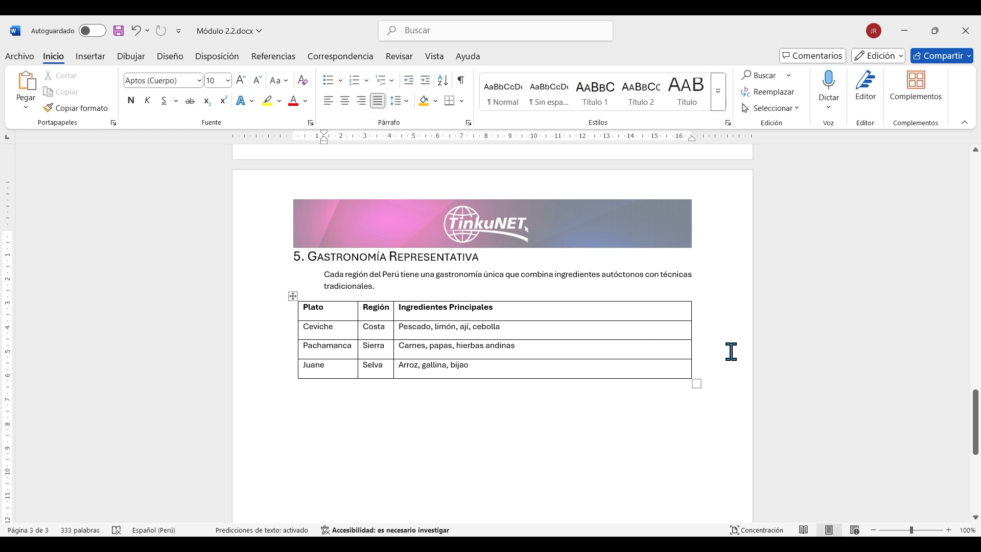
- Undo the conversion of the Gastronomía Representativa text into a table
{"action": "left_click", "coordinate": [723, 381]}
{"action": "key", "text": "ctrl+z"}
{"action": "left_click", "coordinate": [412, 334]}
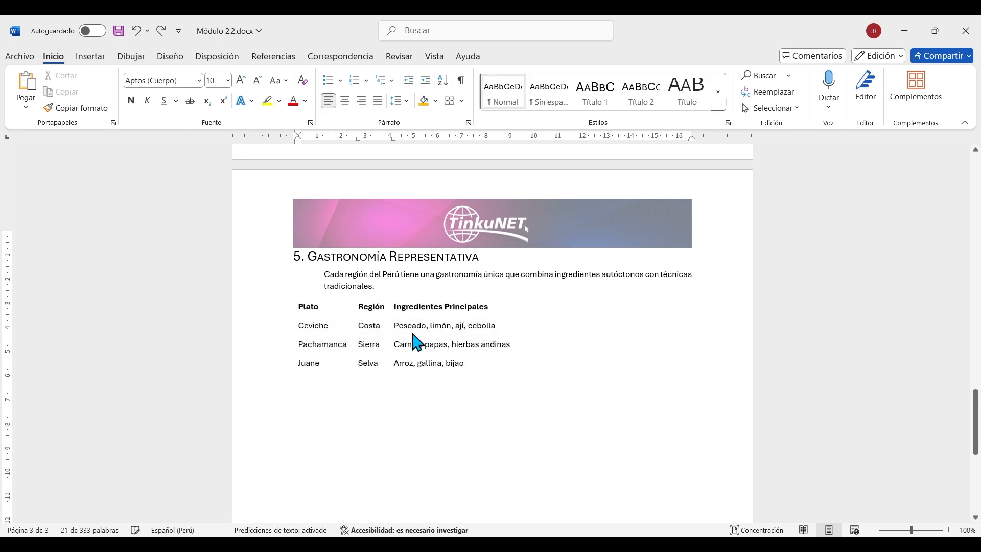
- Split the header line so that Plato, Región and Ingredientes Principales each stand on their own line
{"action": "left_click", "coordinate": [359, 307]}
{"action": "key", "text": "Return"}
{"action": "left_click", "coordinate": [358, 327]}
{"action": "key", "text": "Return"}
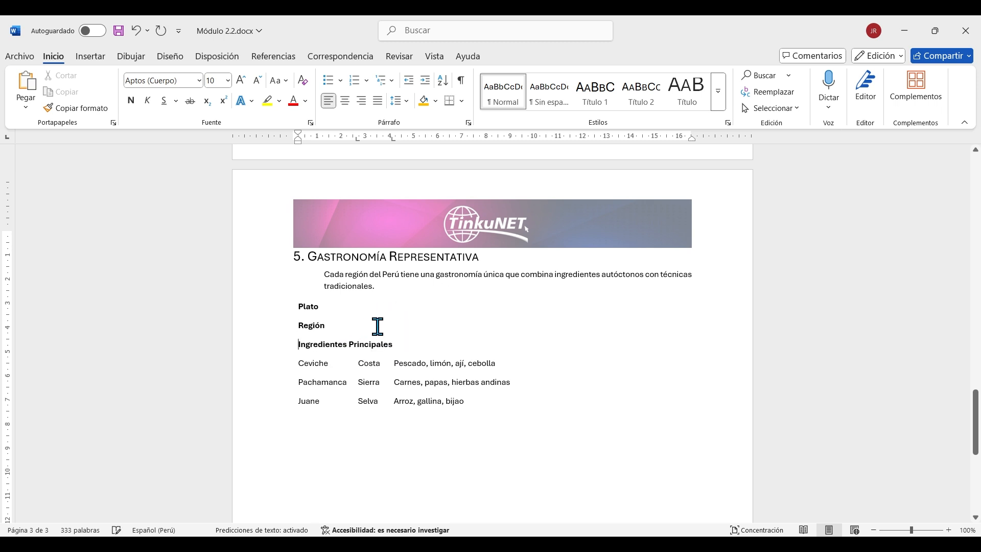
- Split the Ceviche line so that the dish, region and ingredients each stand on their own line
{"action": "left_click", "coordinate": [360, 363]}
{"action": "key", "text": "Return"}
{"action": "key", "text": "ctrl+z"}
{"action": "left_click", "coordinate": [359, 365]}
{"action": "key", "text": "Return"}
{"action": "left_click", "coordinate": [356, 383]}
{"action": "key", "text": "Return"}
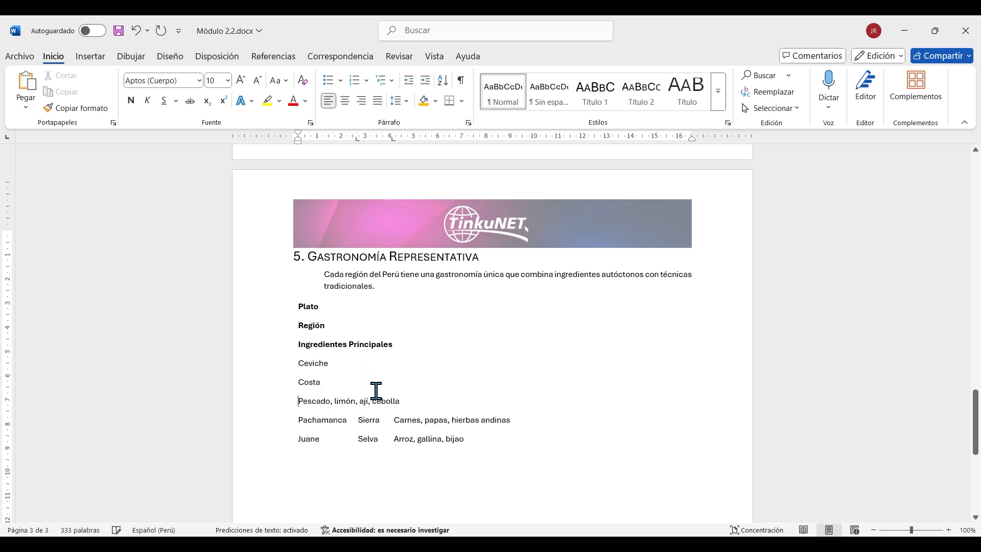
- Move the ingredients of Pachamanca and Juane onto separate lines below their dish and region
{"action": "left_click", "coordinate": [391, 420]}
{"action": "key", "text": "Return"}
{"action": "left_click", "coordinate": [392, 457]}
{"action": "key", "text": "Return"}
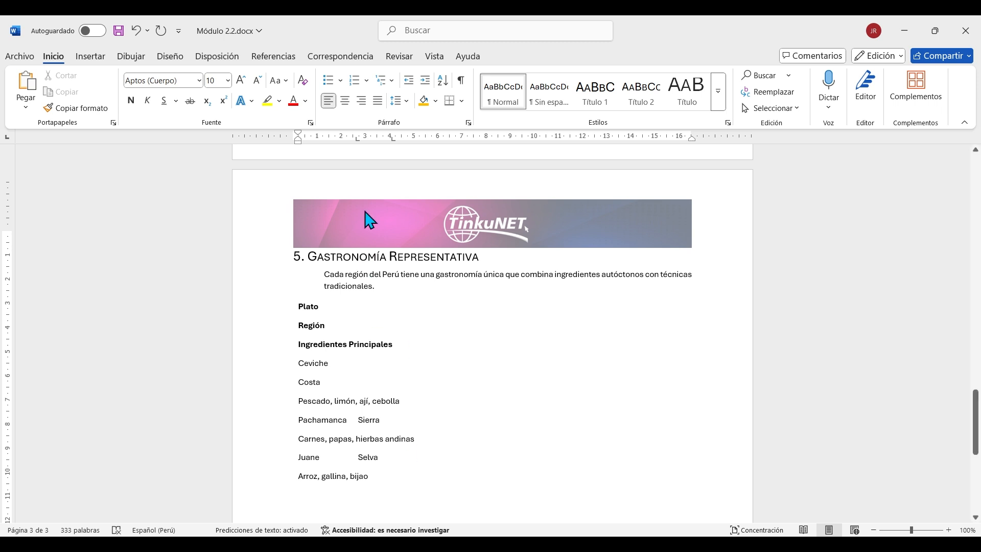
- Insert a table of three columns and four rows below the text lines and move Plato into its first header cell
{"action": "left_click", "coordinate": [104, 56]}
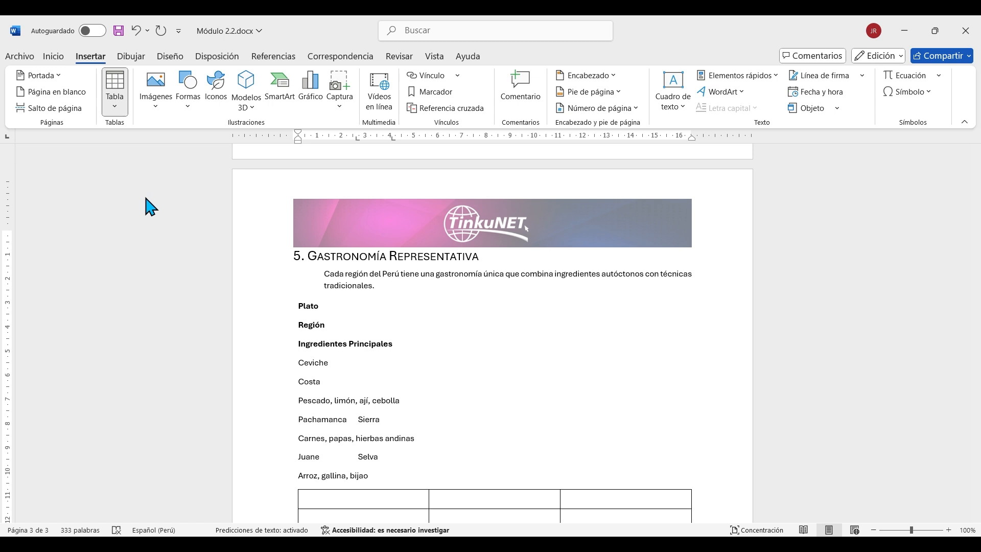
{"action": "scroll", "coordinate": [291, 212], "scroll_direction": "down", "scroll_amount": 3}
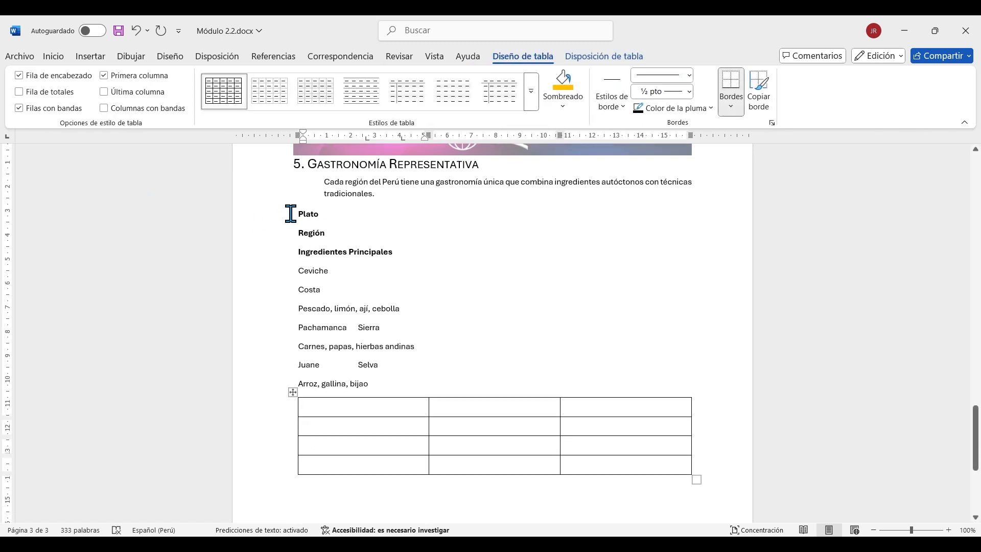
{"action": "left_click_drag", "start_coordinate": [324, 187], "coordinate": [296, 187]}
{"action": "key", "text": "ctrl+c"}
{"action": "key", "text": "Delete"}
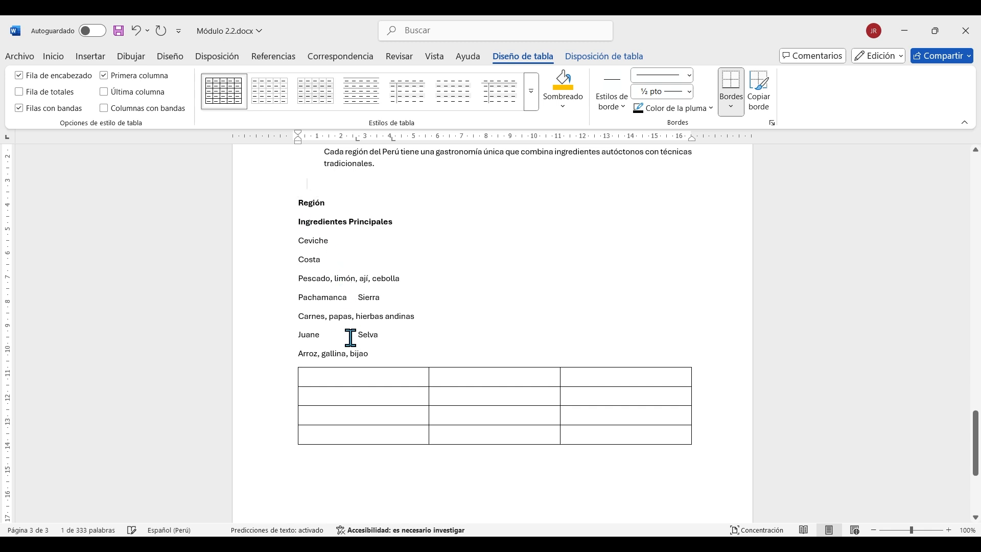
{"action": "left_click", "coordinate": [347, 377]}
{"action": "key", "text": "ctrl+v"}
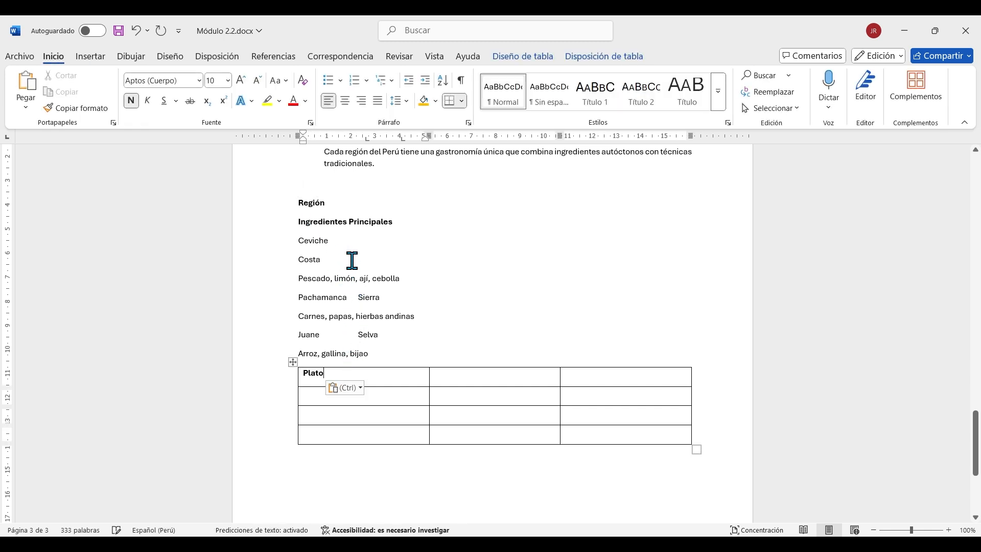
- Move the headings Región and Ingredientes Principales from the text lines into the second and third header cells of the table
{"action": "double_click", "coordinate": [320, 203]}
{"action": "key", "text": "Delete"}
{"action": "left_click", "coordinate": [467, 378]}
{"action": "type", "text": "Región"}
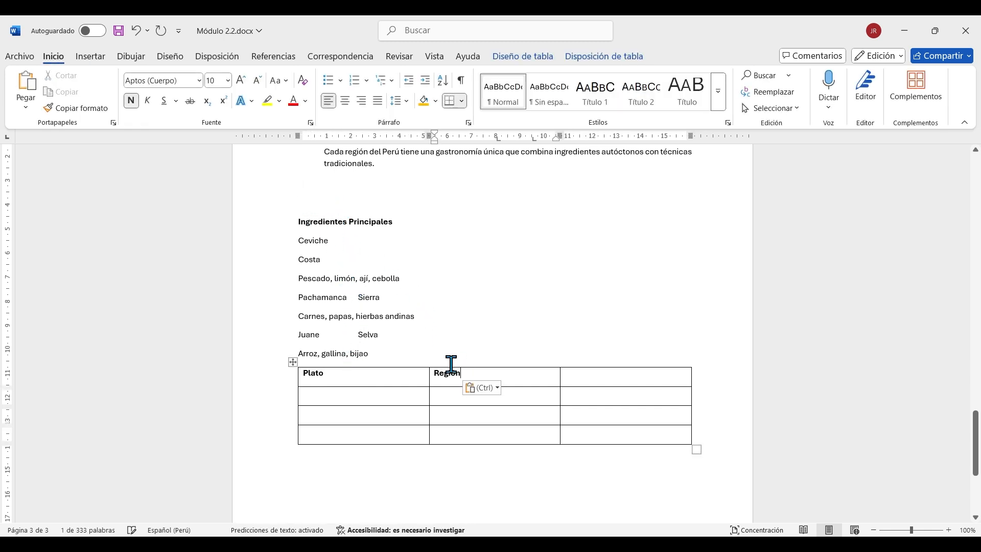
{"action": "left_click_drag", "start_coordinate": [394, 221], "coordinate": [300, 221]}
{"action": "key", "text": "ctrl+x"}
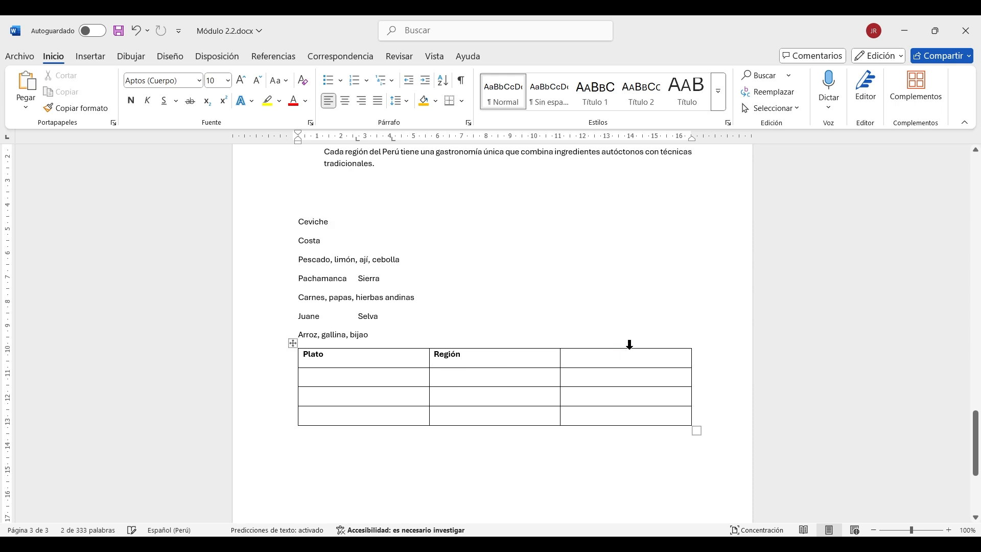
{"action": "left_click", "coordinate": [618, 358]}
{"action": "key", "text": "ctrl+v"}
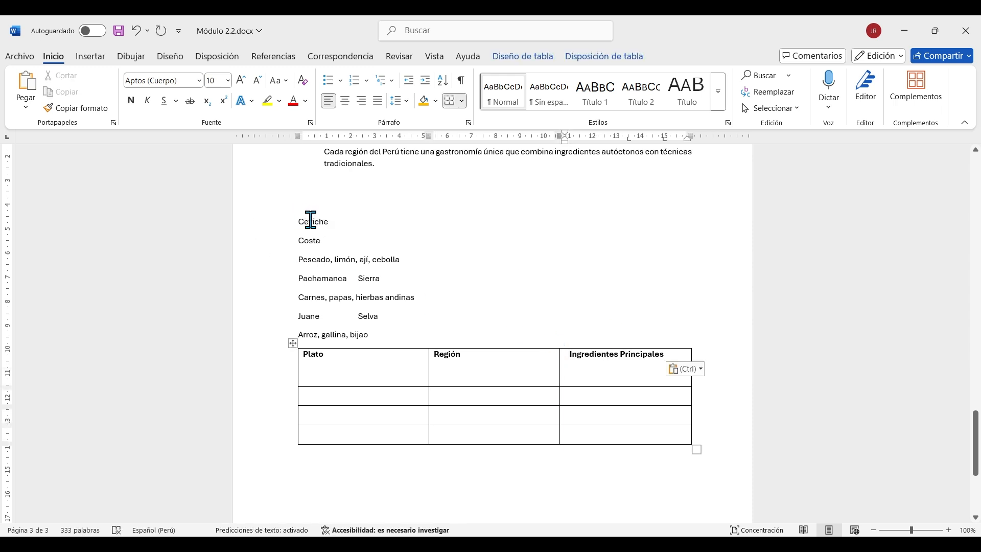
- Try pasting the last three text lines together into the Región cell of the second row, and undo it
{"action": "left_click_drag", "start_coordinate": [378, 325], "coordinate": [298, 299]}
{"action": "key", "text": "ctrl+c"}
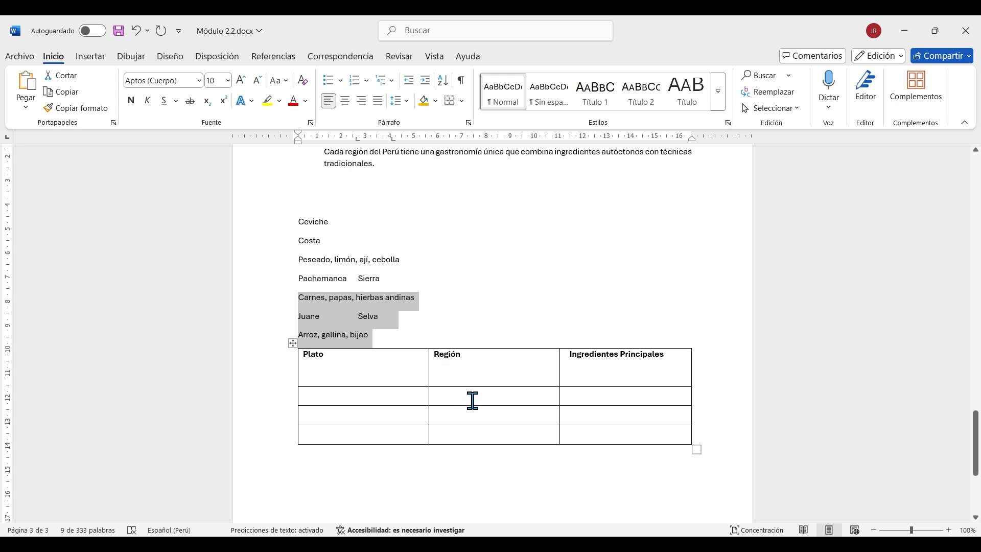
{"action": "left_click", "coordinate": [471, 401]}
{"action": "key", "text": "ctrl+v"}
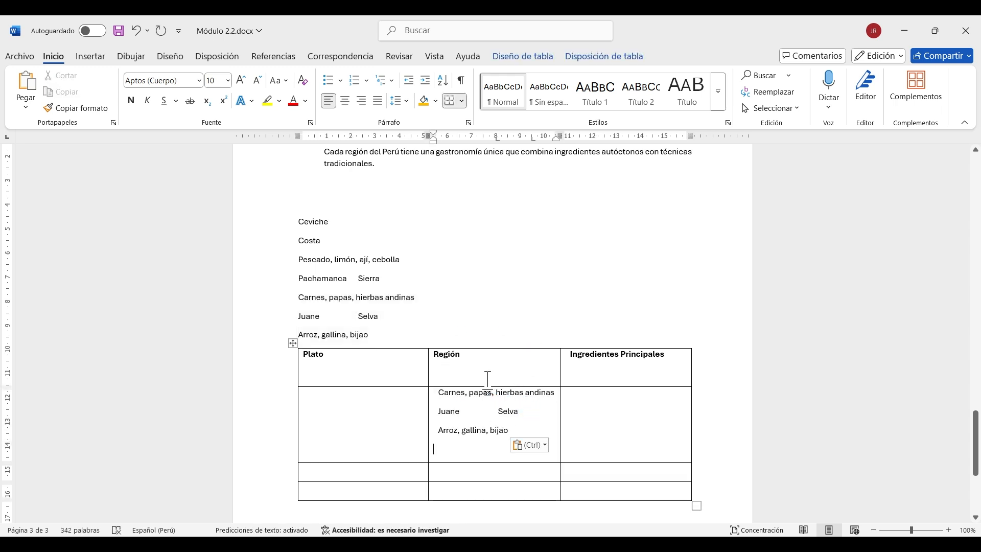
{"action": "key", "text": "ctrl+z"}
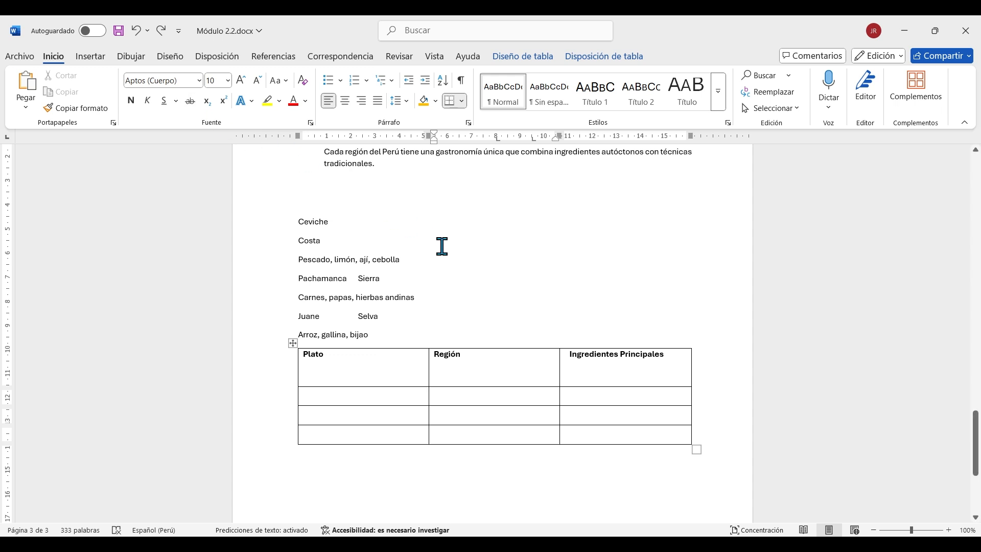
- Delete the leftover lines of dishes, regions and ingredients above the table
{"action": "left_click_drag", "start_coordinate": [388, 334], "coordinate": [291, 213]}
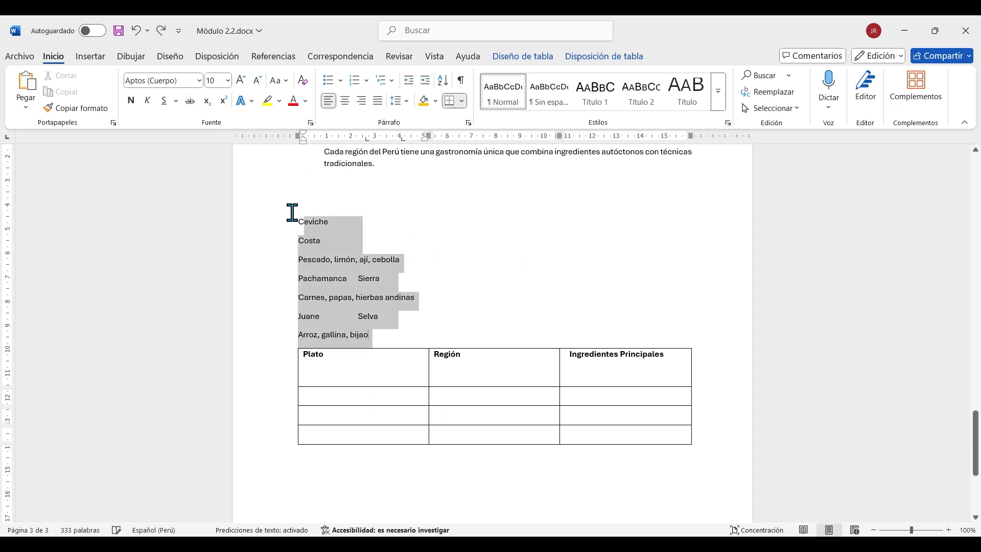
{"action": "key", "text": "BackSpace"}
{"action": "key", "text": "Delete"}
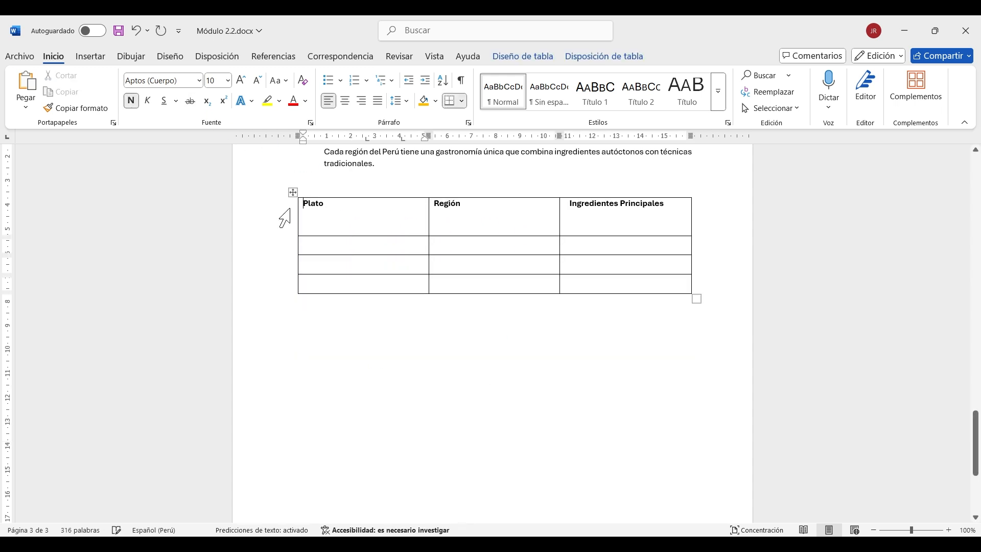
- Fill the table's second row with Ceviche, Costa and "Pescado, Limón, leche"
{"action": "left_click", "coordinate": [350, 248]}
{"action": "type", "text": "Ceviche"}
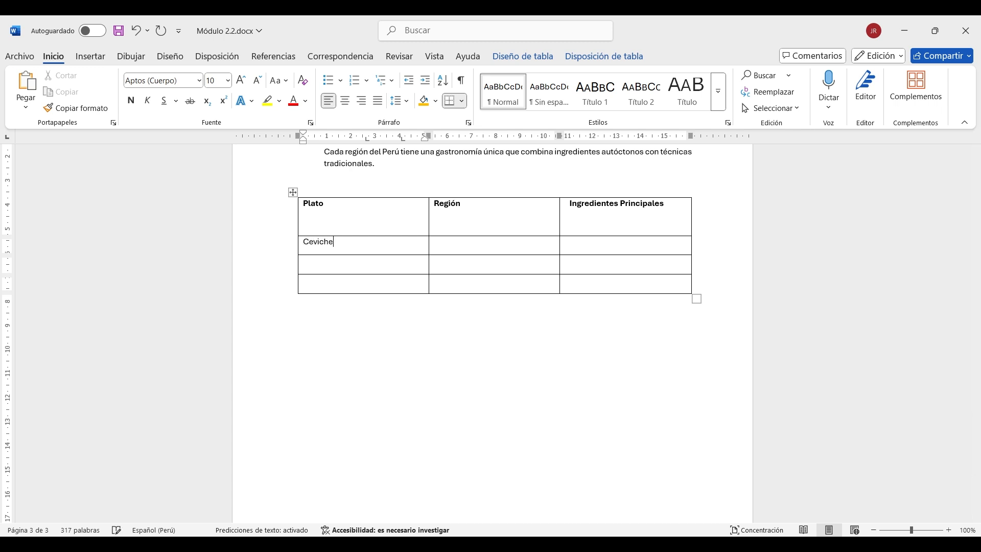
{"action": "left_click", "coordinate": [528, 250]}
{"action": "type", "text": "Cos"}
{"action": "type", "text": "Pescado, Limón, leche,"}
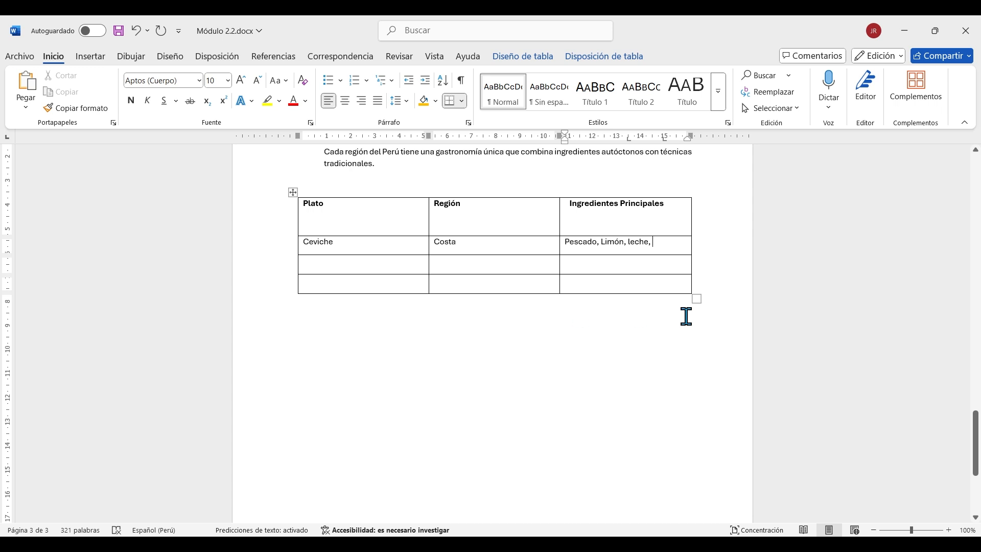
{"action": "key", "text": "BackSpace"}
- Autofit the whole Gastronomía Representativa table to its contents
{"action": "scroll", "coordinate": [470, 342], "scroll_direction": "up", "scroll_amount": 1}
{"action": "scroll", "coordinate": [464, 341], "scroll_direction": "down", "scroll_amount": 1}
{"action": "left_click_drag", "start_coordinate": [613, 285], "coordinate": [323, 210]}
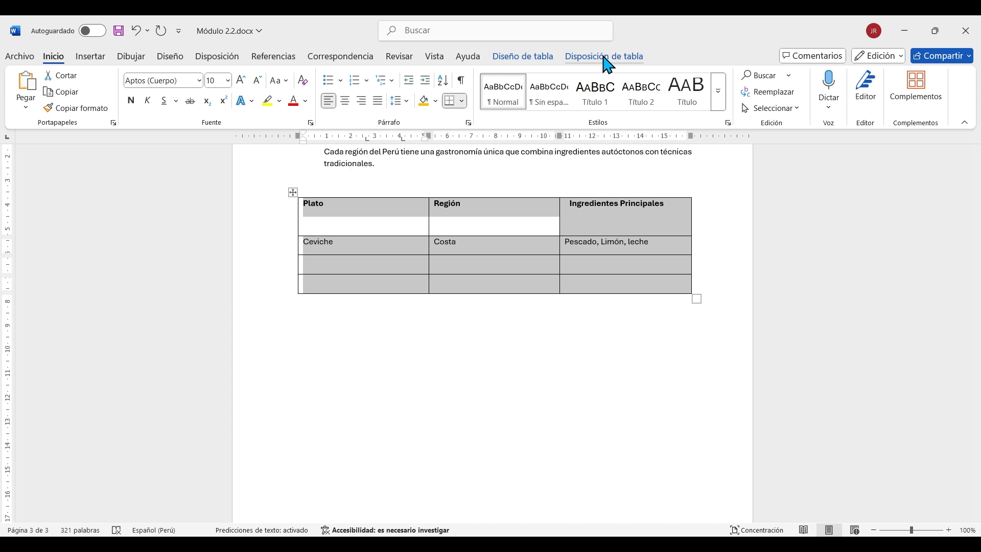
{"action": "left_click", "coordinate": [547, 58]}
{"action": "left_click", "coordinate": [588, 58]}
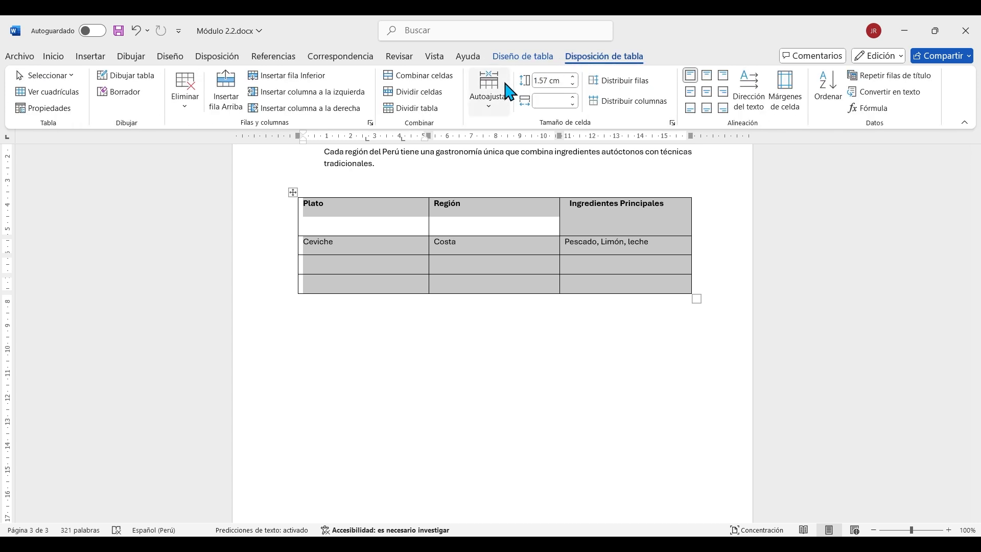
{"action": "left_click", "coordinate": [499, 110]}
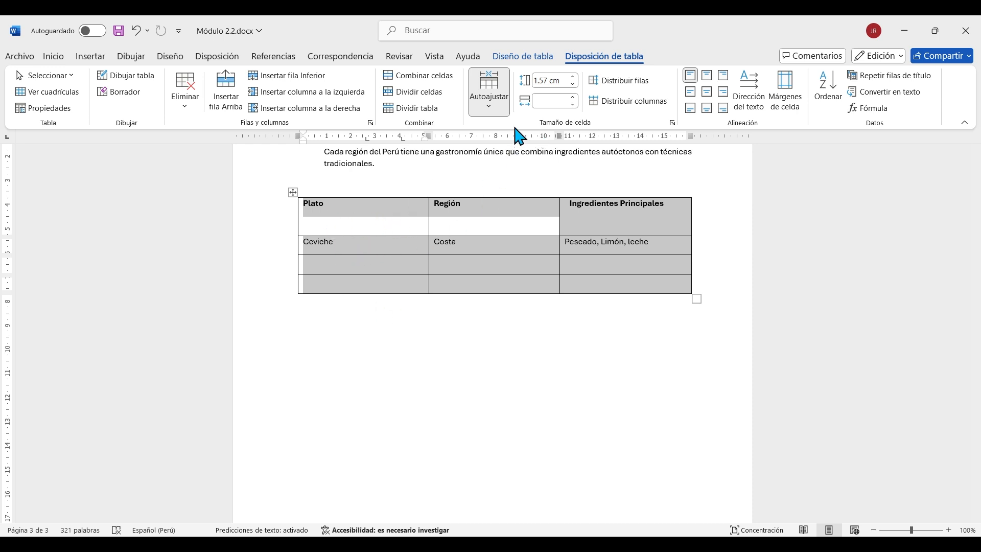
{"action": "left_click", "coordinate": [560, 239]}
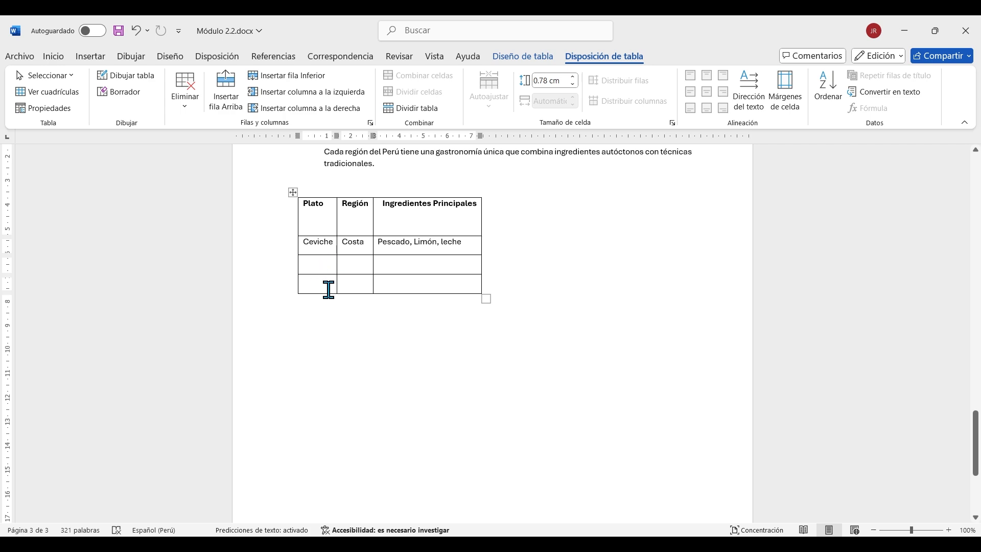
{"action": "left_click_drag", "start_coordinate": [328, 290], "coordinate": [313, 219]}
{"action": "left_click", "coordinate": [451, 284]}
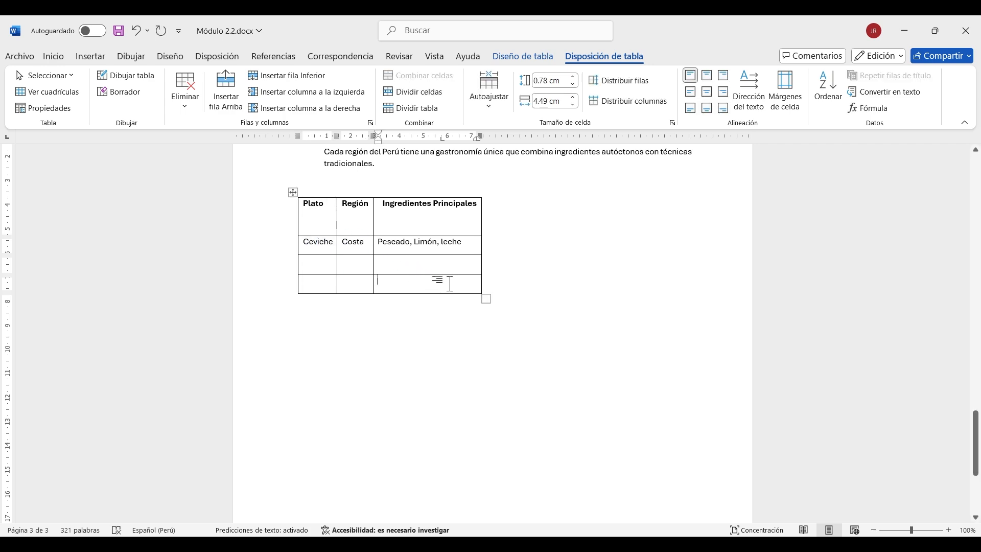
{"action": "mouse_move", "coordinate": [450, 283]}
{"action": "left_mouse_down"}
{"action": "mouse_move", "coordinate": [357, 207]}
{"action": "mouse_move", "coordinate": [347, 224]}
{"action": "left_mouse_up"}
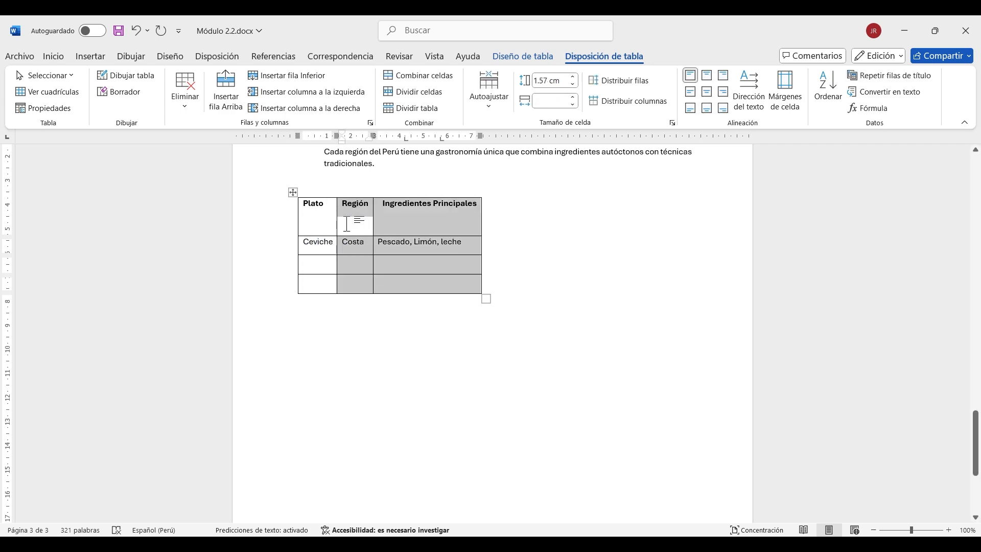
{"action": "left_click", "coordinate": [408, 287]}
- Sort the Danzas Tradicionales table in ascending order by Nombre de la Danza, keeping the header row in place
{"action": "scroll", "coordinate": [440, 289], "scroll_direction": "up", "scroll_amount": 12}
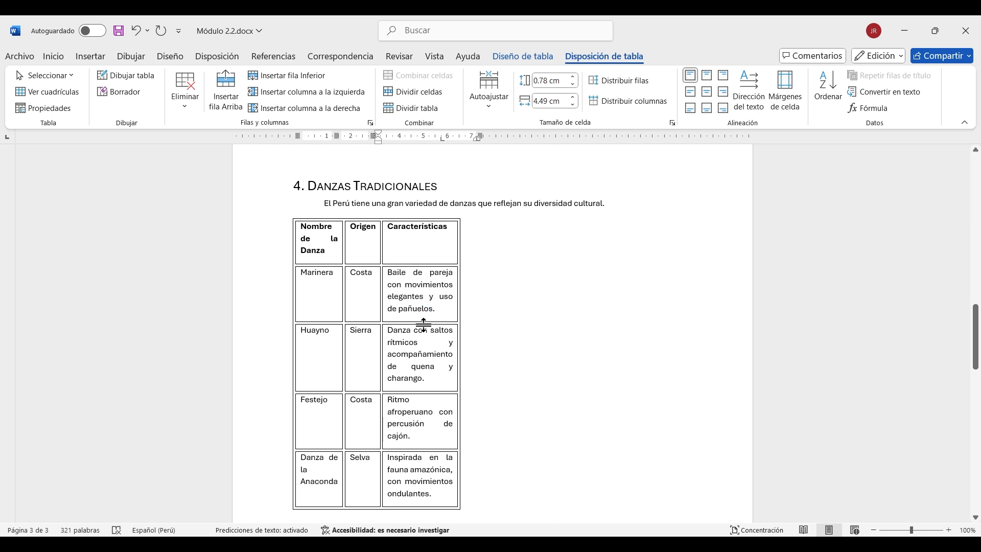
{"action": "left_click", "coordinate": [397, 310]}
{"action": "scroll", "coordinate": [396, 330], "scroll_direction": "up", "scroll_amount": 5}
{"action": "scroll", "coordinate": [396, 343], "scroll_direction": "down", "scroll_amount": 6}
{"action": "left_click", "coordinate": [391, 327]}
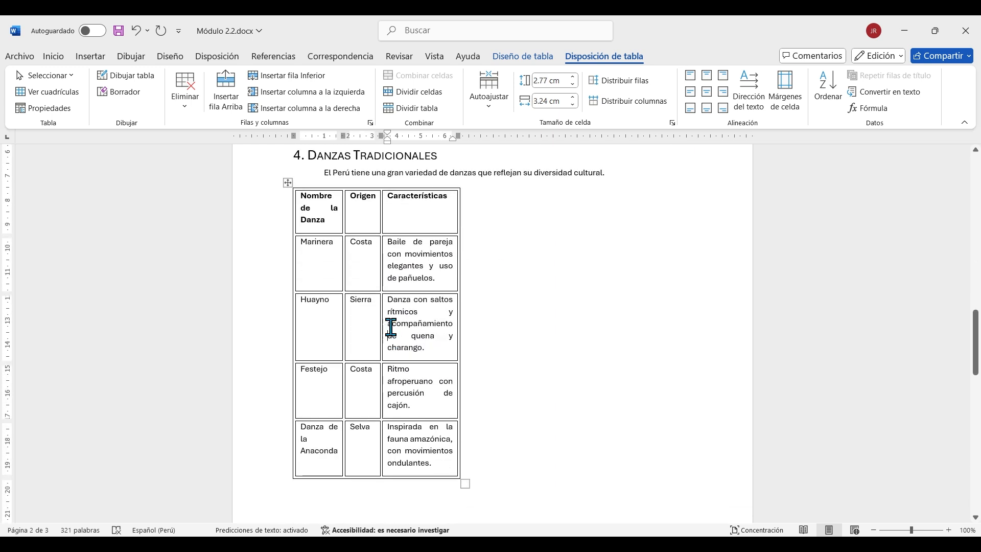
{"action": "left_click", "coordinate": [841, 98]}
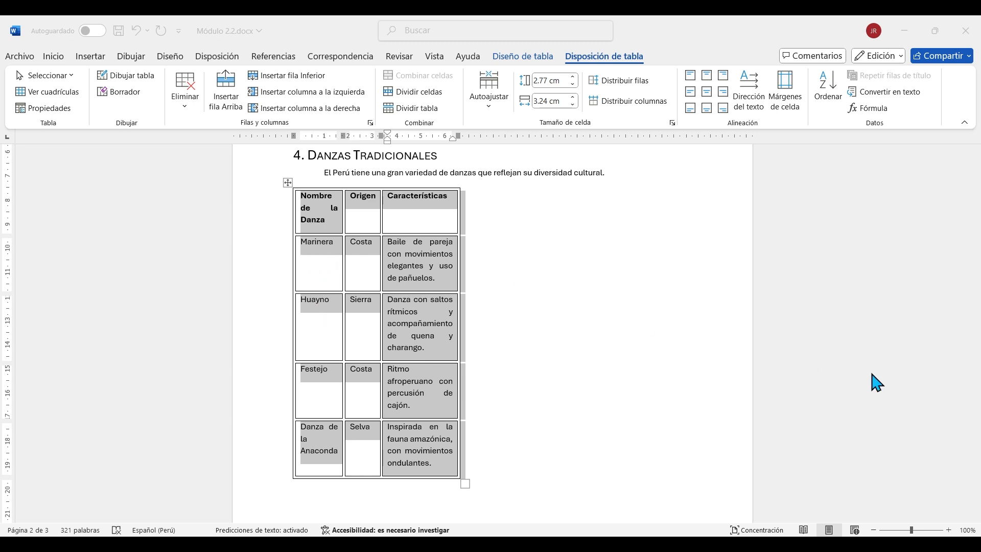
{"action": "left_click", "coordinate": [801, 358]}
{"action": "left_click", "coordinate": [340, 284]}
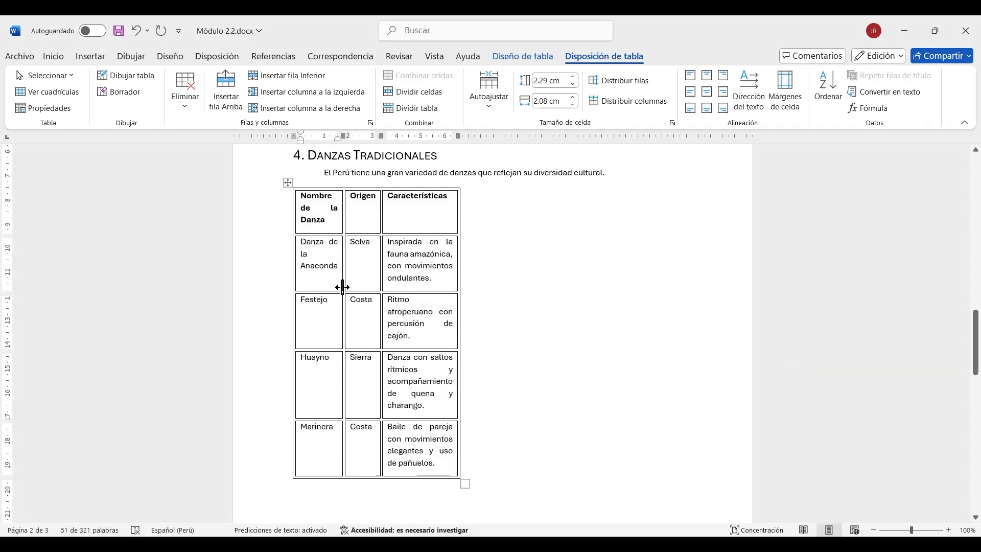
- Sort the Danzas Tradicionales table in ascending order by Origen, keeping the header row in place
{"action": "left_click", "coordinate": [328, 437]}
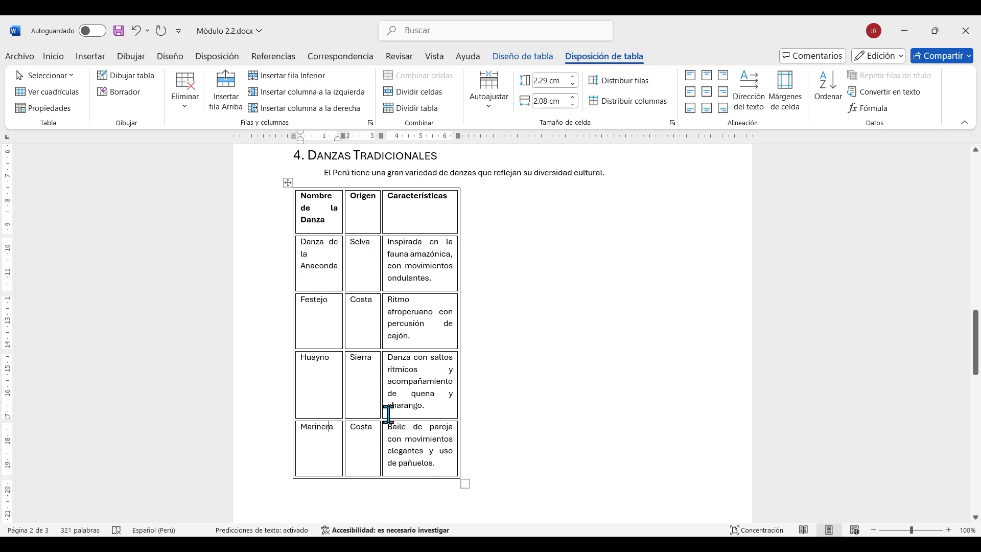
{"action": "left_click", "coordinate": [827, 88]}
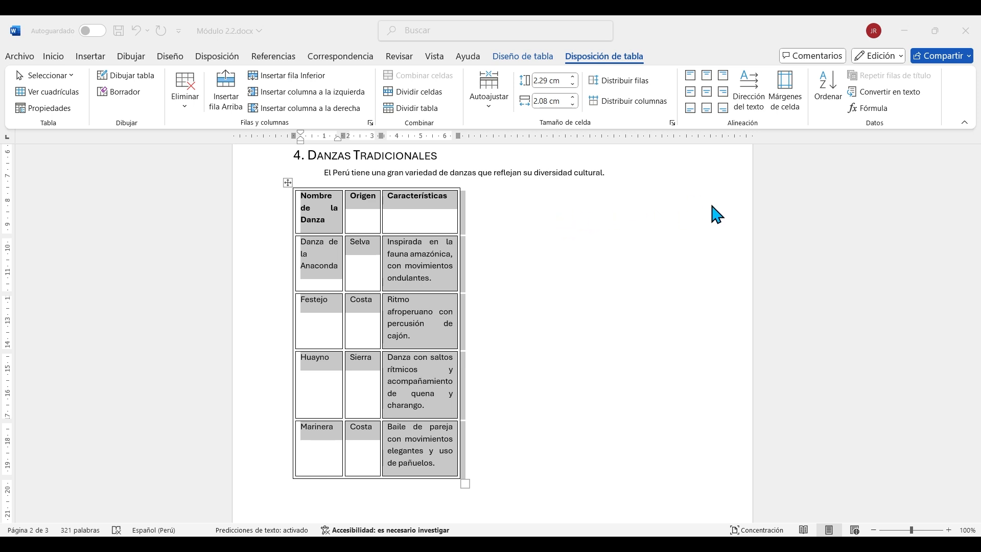
{"action": "left_click", "coordinate": [820, 358]}
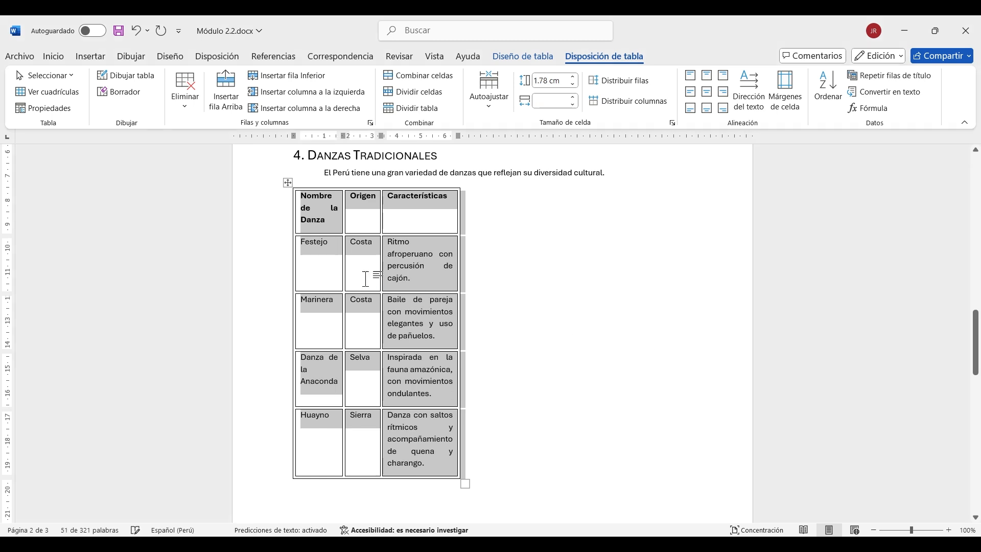
{"action": "left_click", "coordinate": [366, 270]}
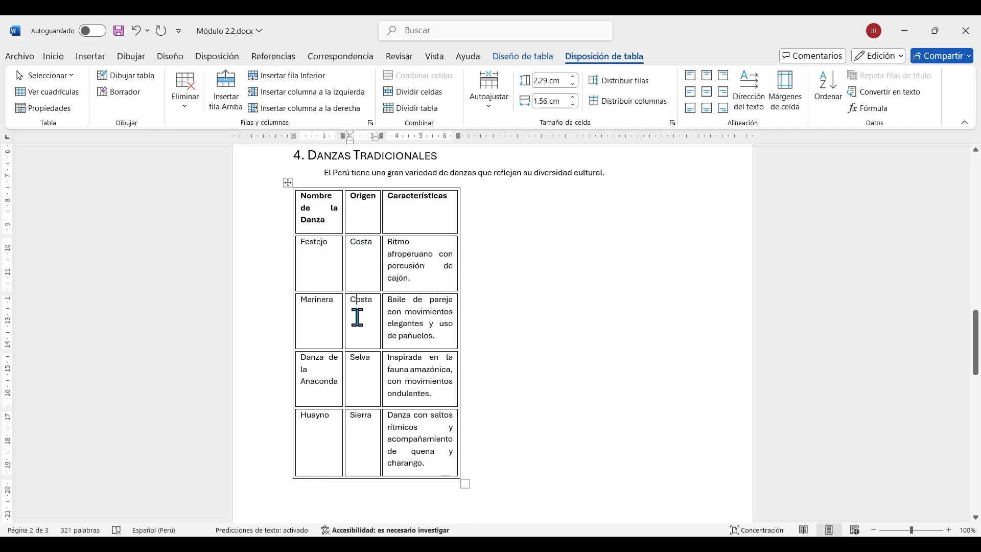
{"action": "left_click_drag", "start_coordinate": [327, 257], "coordinate": [429, 314]}
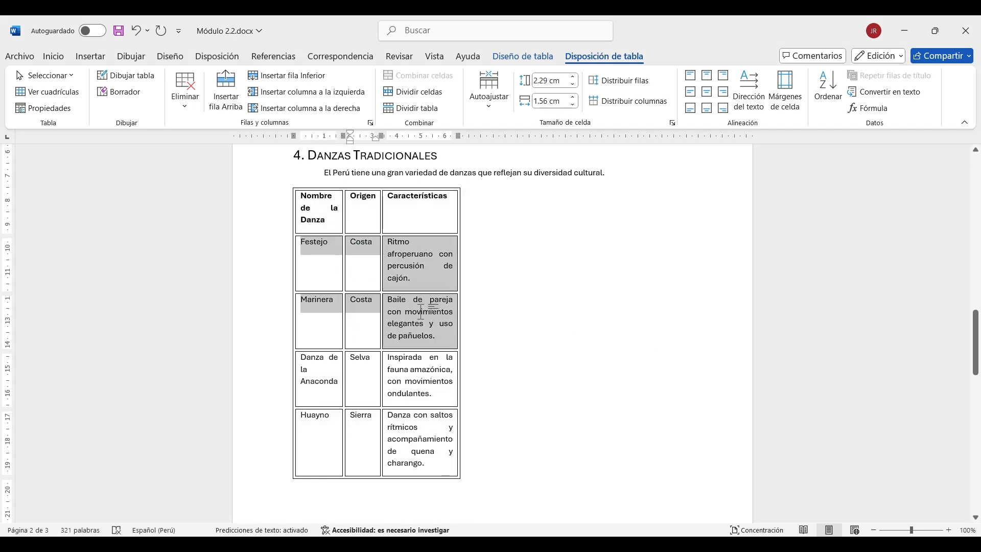
{"action": "left_click", "coordinate": [330, 271]}
{"action": "left_click_drag", "start_coordinate": [335, 267], "coordinate": [411, 305]}
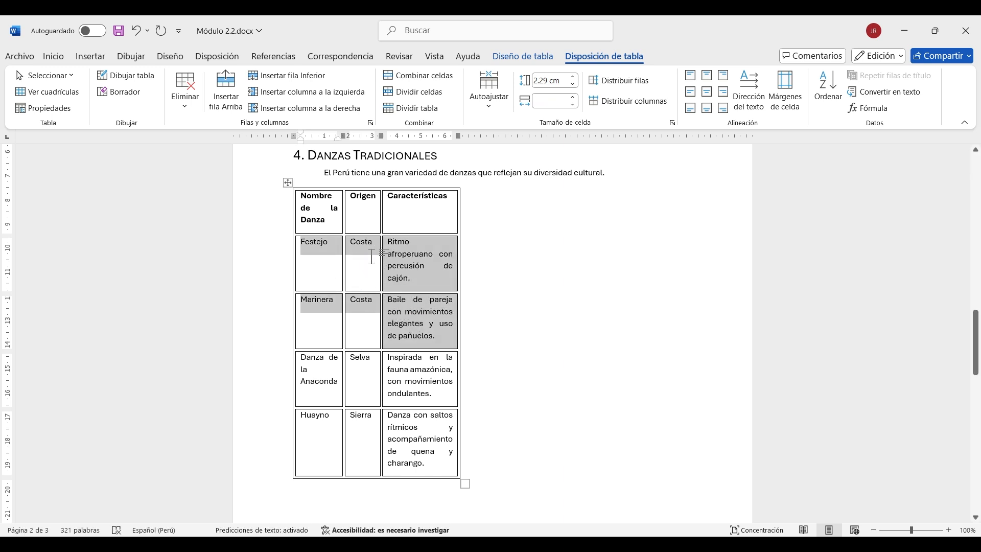
{"action": "left_click", "coordinate": [547, 229]}
{"action": "left_click", "coordinate": [423, 198]}
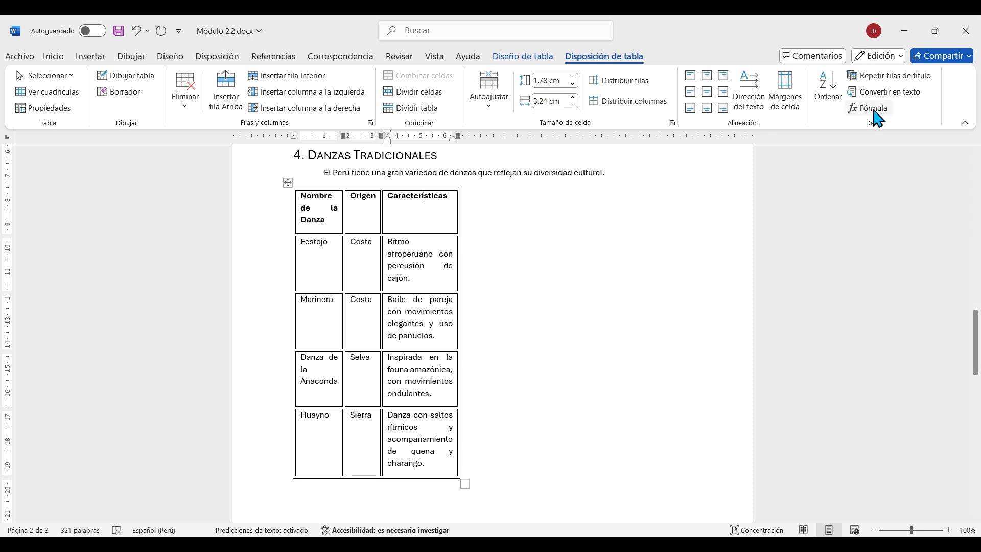
- Re-sort the Danzas Tradicionales table by Origen, placing Marinera before Festejo among the Costa rows and keeping the header row in place
{"action": "left_click", "coordinate": [871, 109]}
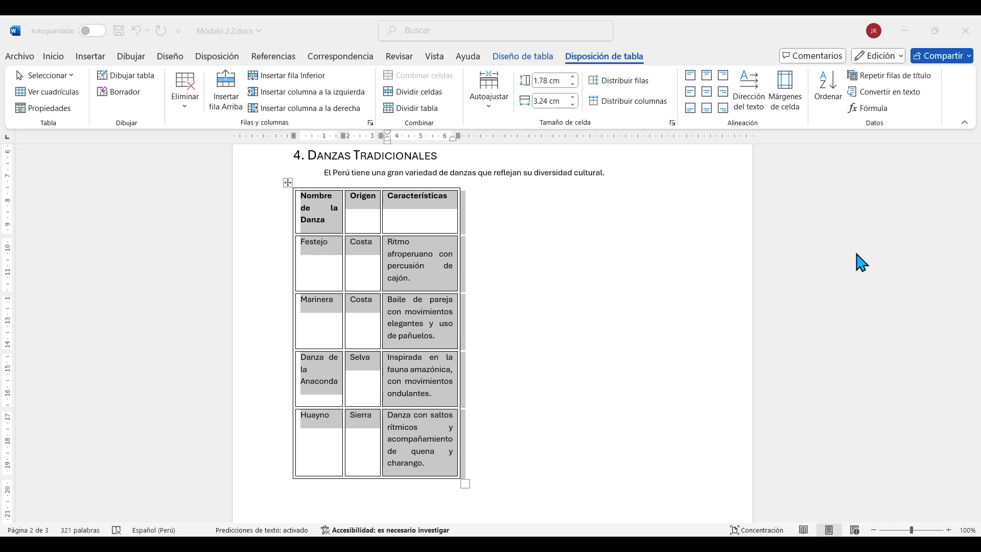
{"action": "left_click", "coordinate": [814, 357]}
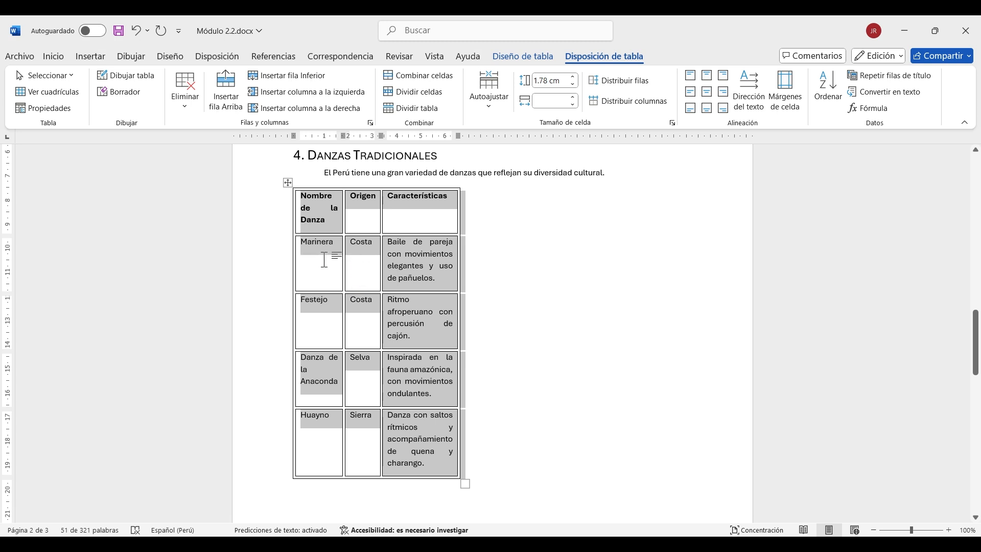
{"action": "left_click", "coordinate": [335, 275]}
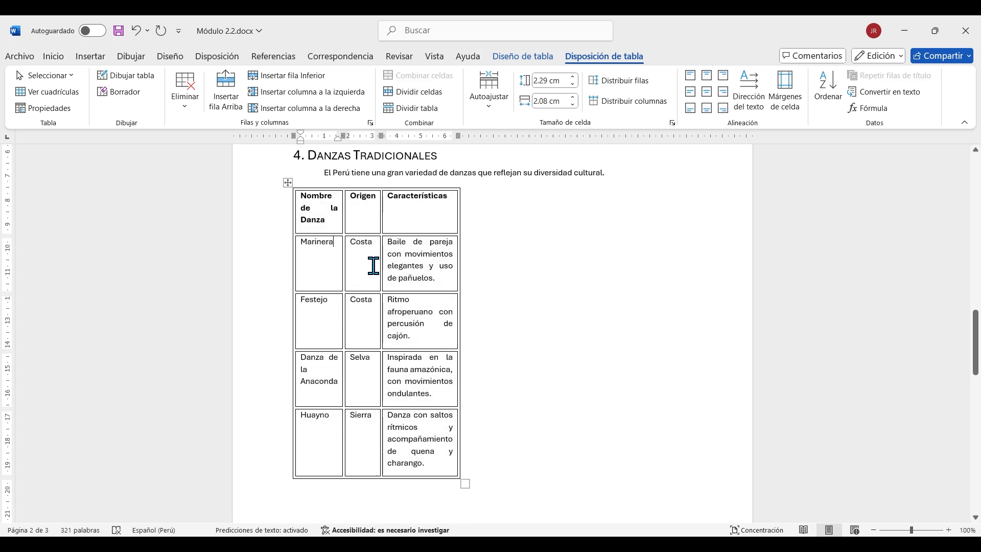
- Examine the row order of the Danzas Tradicionales table in the Origen and Nombre de la Danza columns
{"action": "left_click_drag", "start_coordinate": [362, 251], "coordinate": [363, 443]}
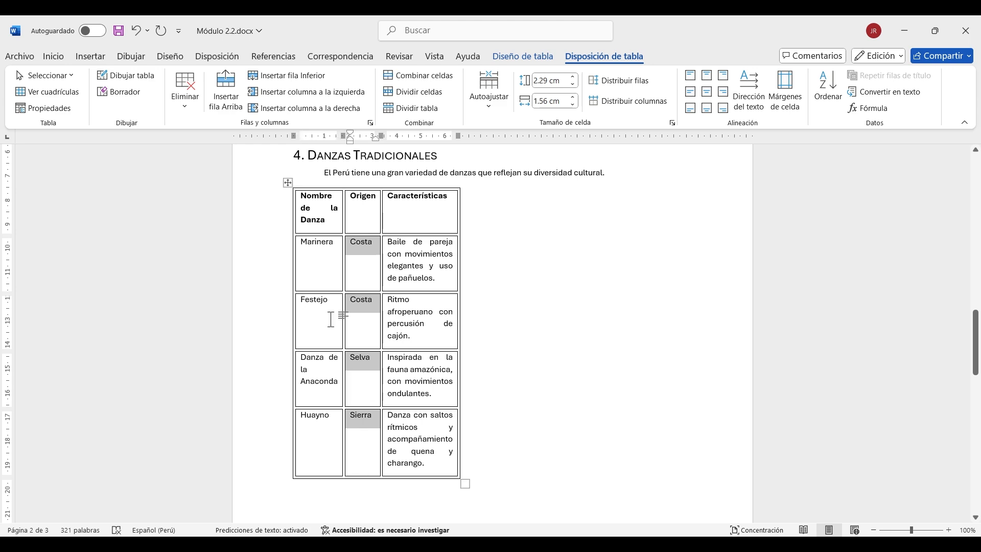
{"action": "left_click_drag", "start_coordinate": [321, 246], "coordinate": [340, 394]}
{"action": "scroll", "coordinate": [344, 363], "scroll_direction": "up", "scroll_amount": 10}
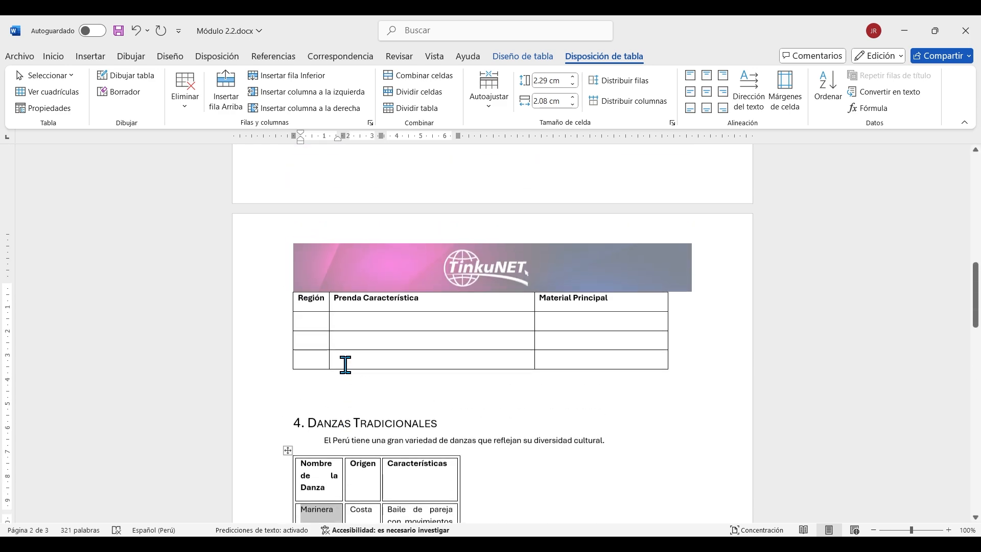
{"action": "scroll", "coordinate": [343, 348], "scroll_direction": "down", "scroll_amount": 10}
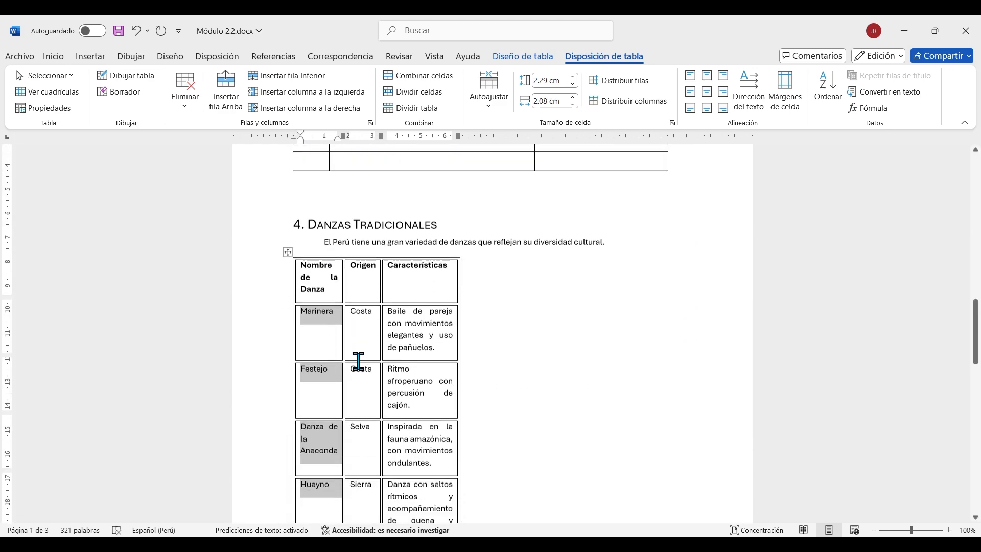
{"action": "left_click", "coordinate": [370, 372]}
{"action": "scroll", "coordinate": [371, 372], "scroll_direction": "down", "scroll_amount": 3}
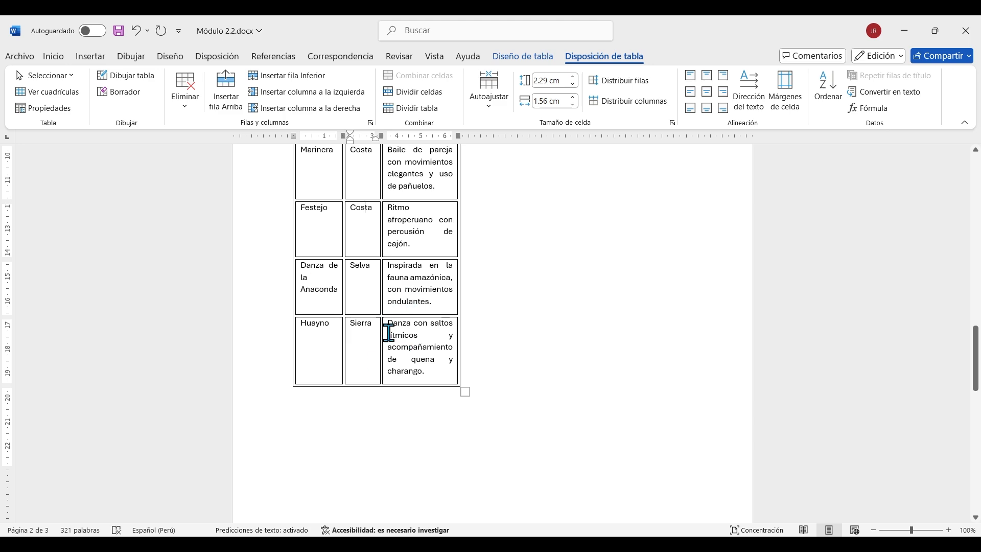
{"action": "scroll", "coordinate": [421, 363], "scroll_direction": "up", "scroll_amount": 2}
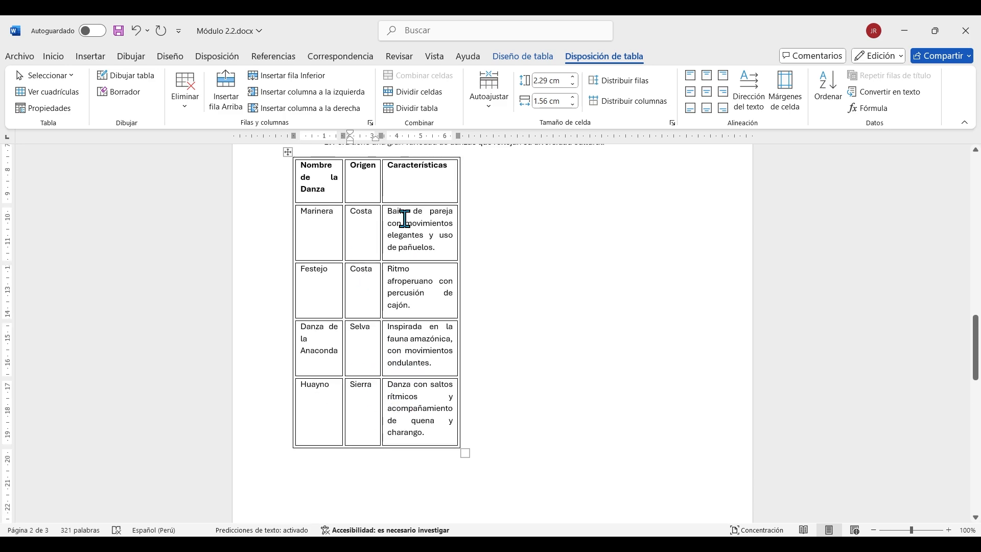
{"action": "scroll", "coordinate": [433, 294], "scroll_direction": "up", "scroll_amount": 12}
{"action": "scroll", "coordinate": [432, 296], "scroll_direction": "down", "scroll_amount": 13}
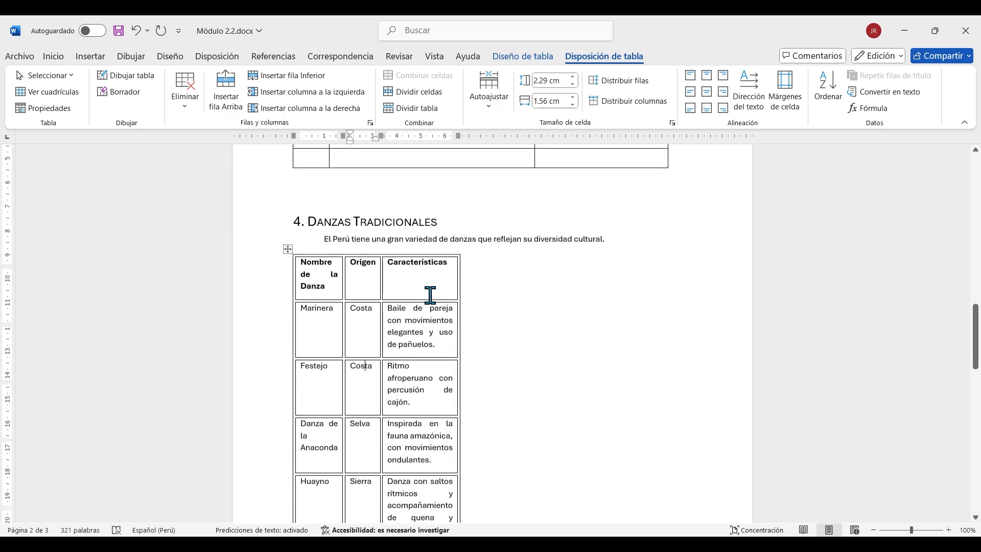